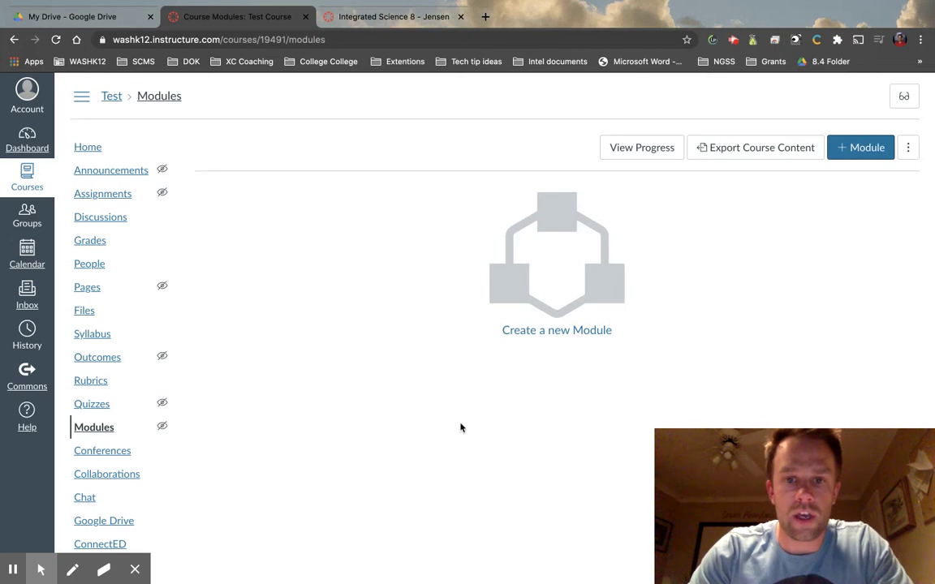
View the Test course's home page and return to its Modules page.
click(89, 148)
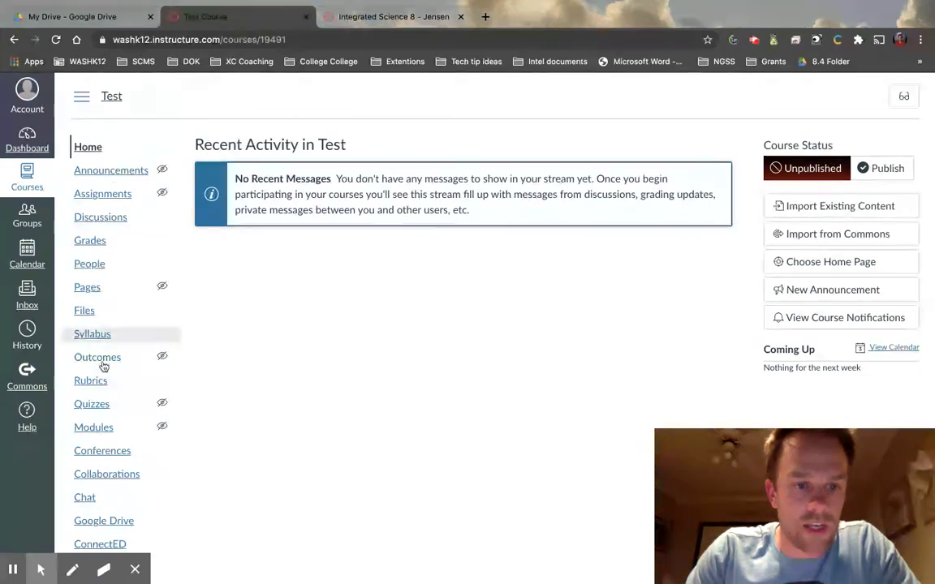
click(99, 431)
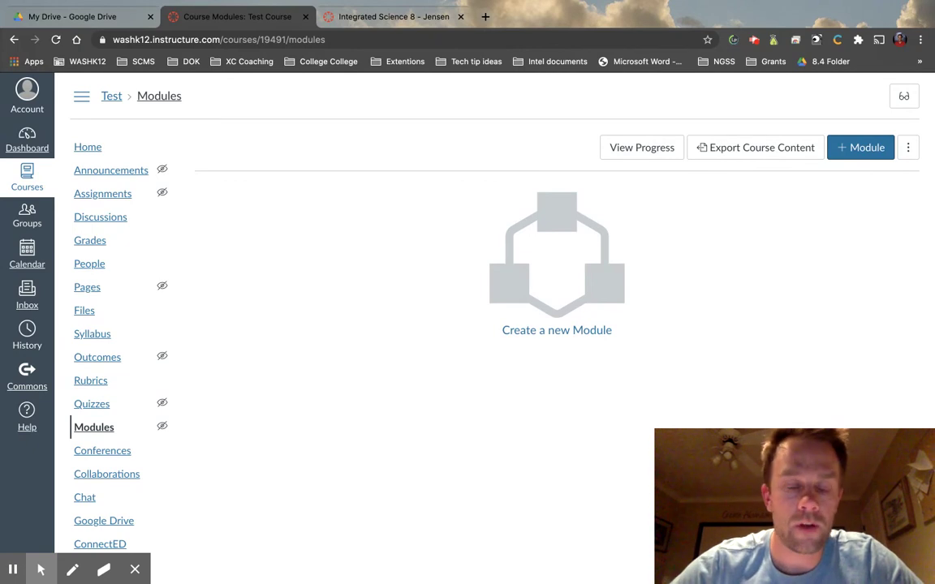
Switch to the Integrated Science 8 course and view its module list with the 8.1.3 & 8.1.6 and 8.4 modules collapsed.
click(427, 18)
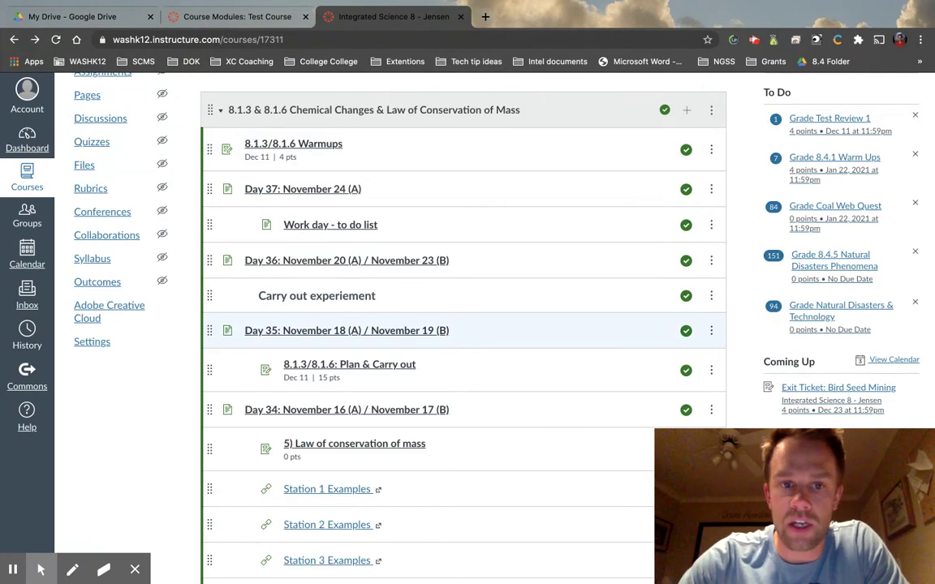
click(445, 115)
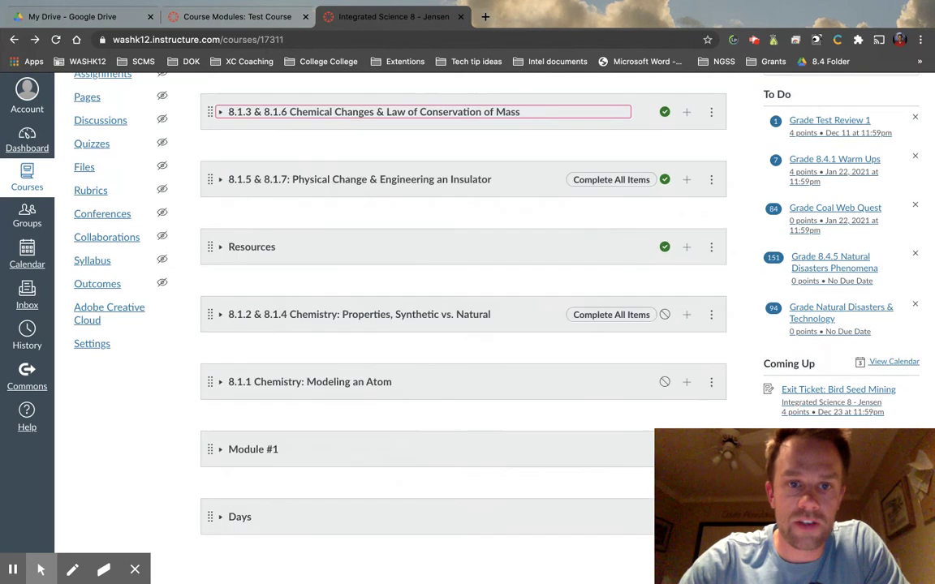
scroll(344, 193, up, 3)
scroll(344, 192, down, 1)
click(344, 193)
scroll(344, 193, down, 4)
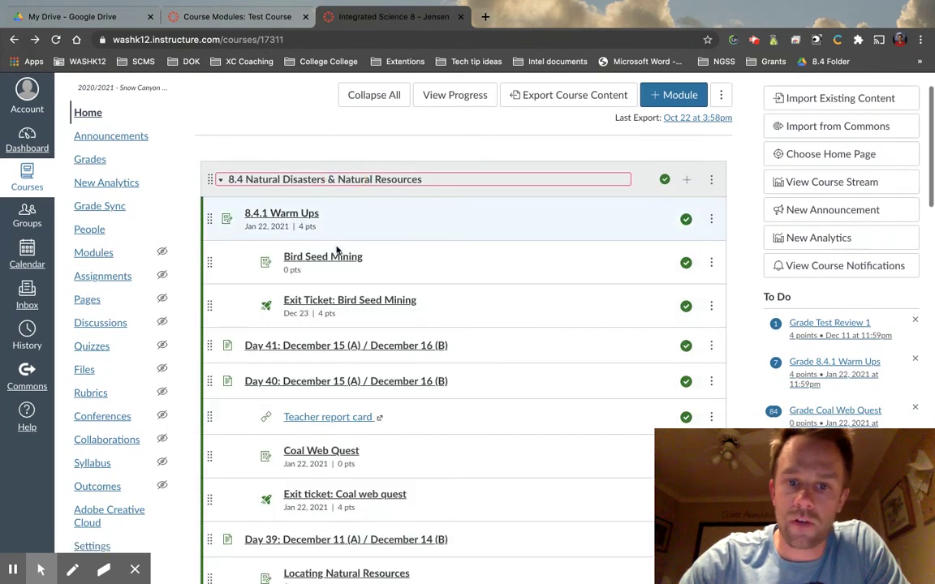
scroll(341, 211, up, 4)
click(344, 194)
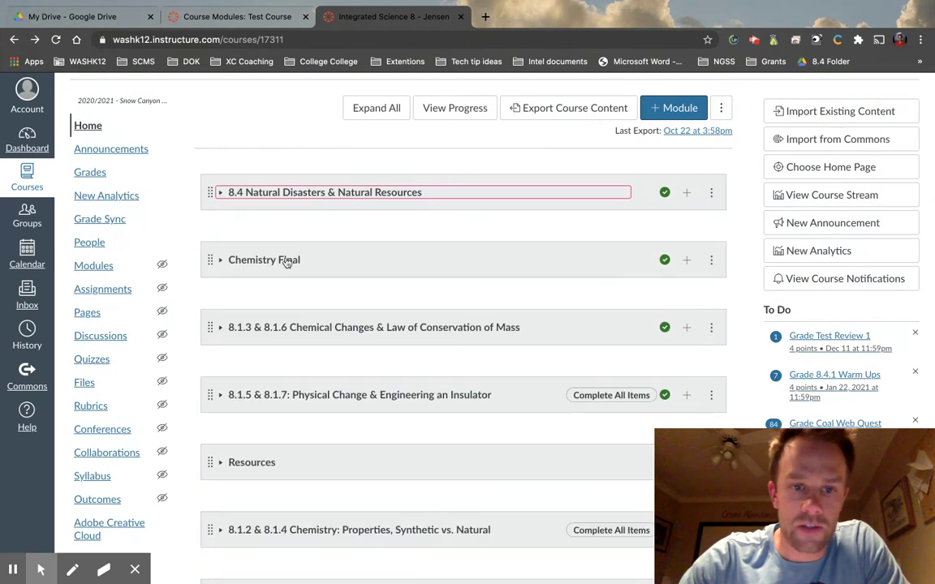
scroll(339, 244, down, 1)
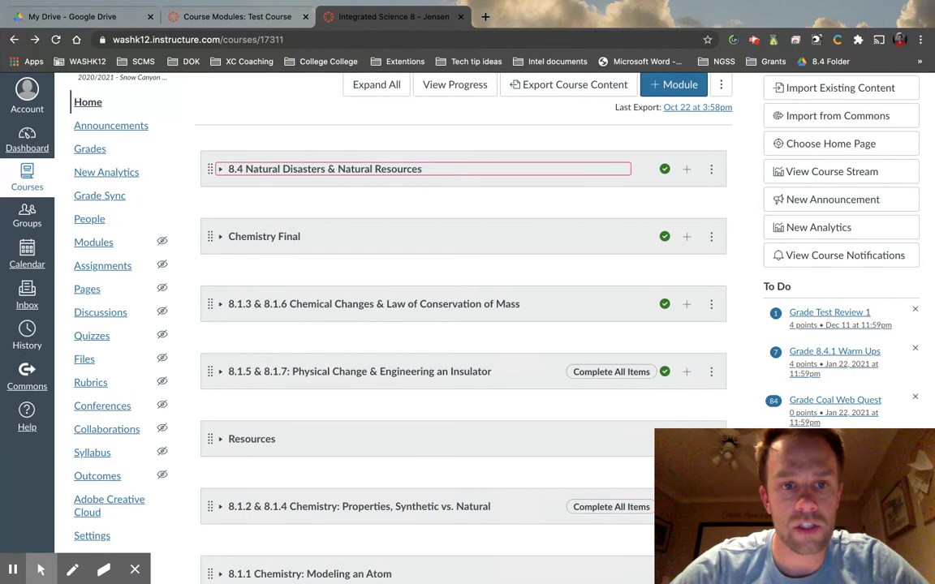
Expand the 8.4 Natural Disasters & Natural Resources module, examine how its day pages, assignments and exit tickets are organized, and collapse it.
click(326, 179)
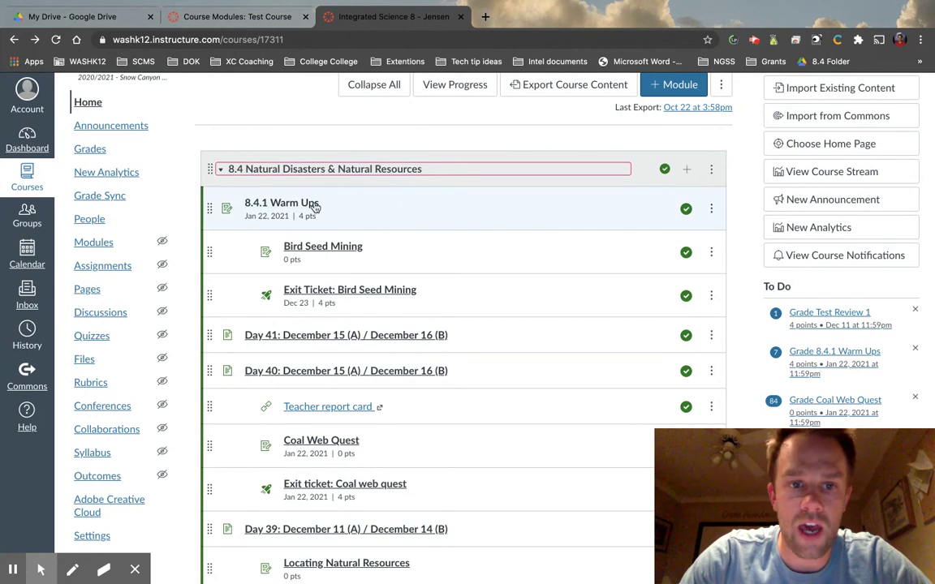
scroll(315, 208, down, 3)
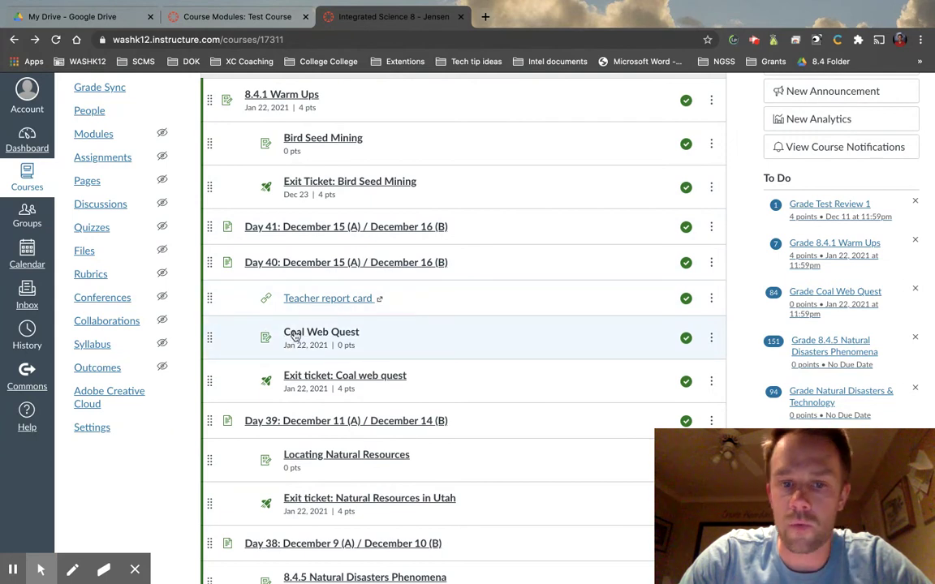
scroll(463, 325, down, 1)
scroll(463, 325, up, 2)
scroll(328, 190, up, 1)
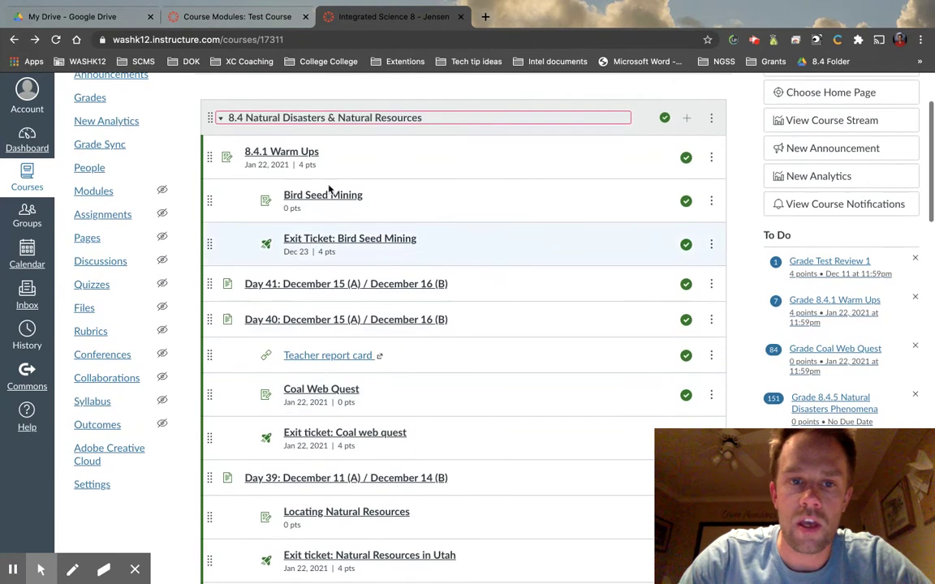
click(351, 123)
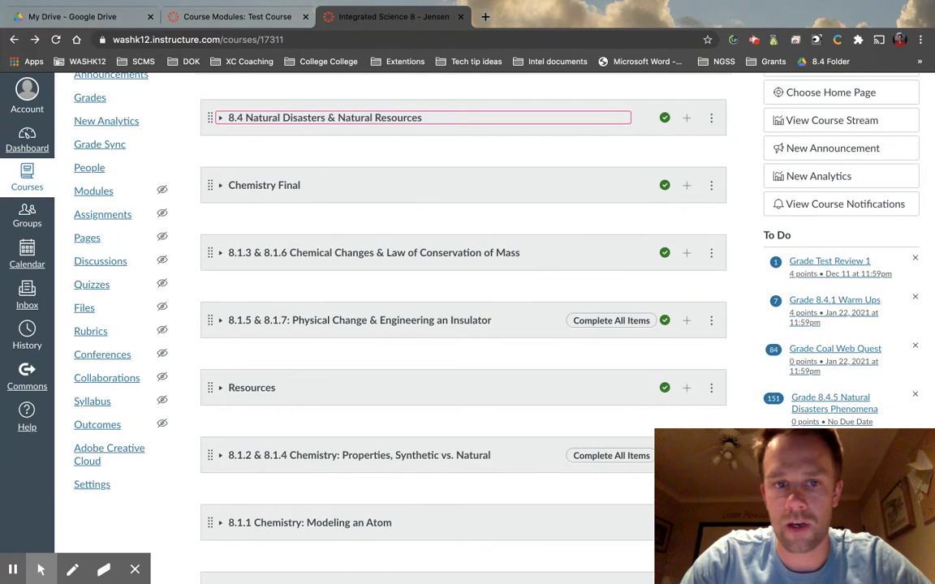
click(344, 118)
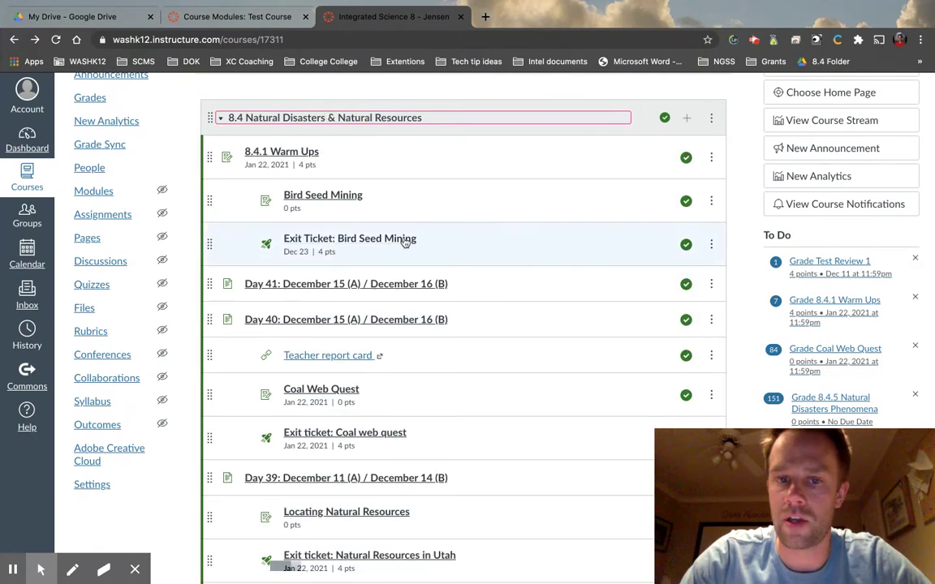
scroll(405, 243, down, 1)
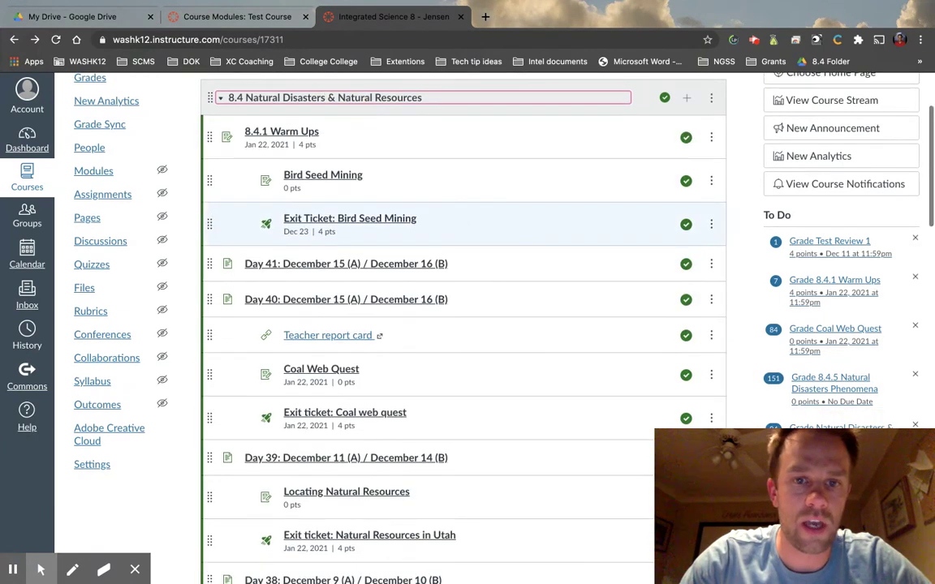
click(413, 97)
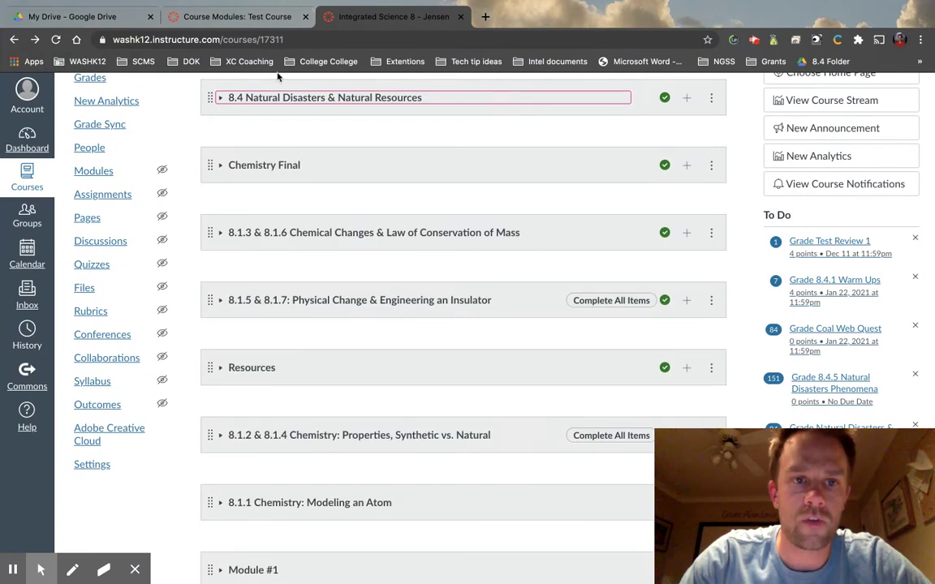
Create a module named "Module #1" in the Test course and publish it.
click(268, 21)
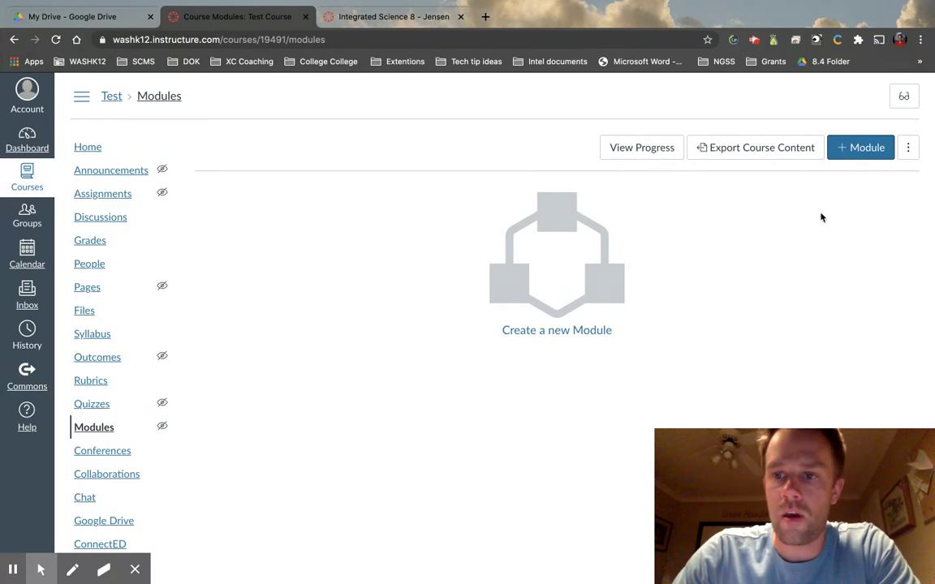
click(857, 154)
click(566, 271)
text(Module #1)
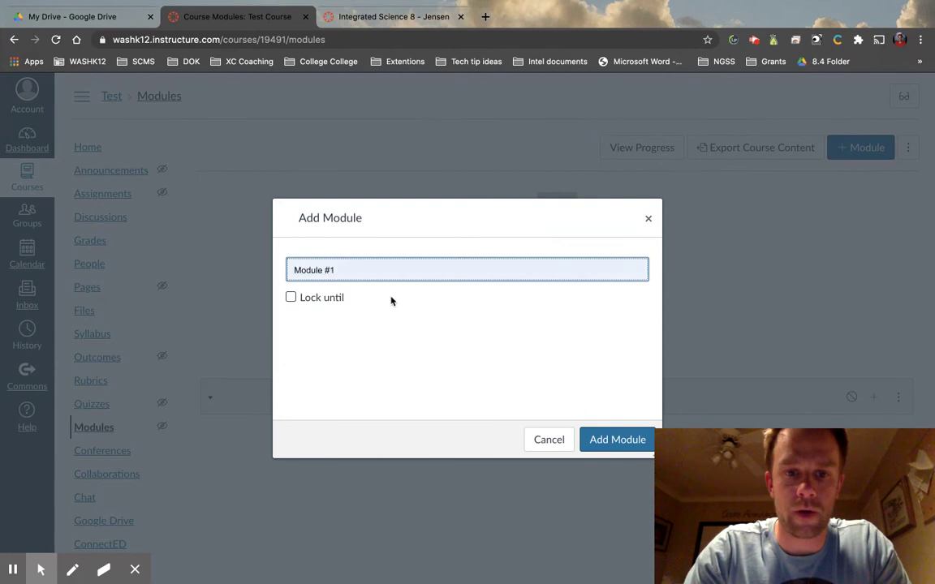
click(605, 439)
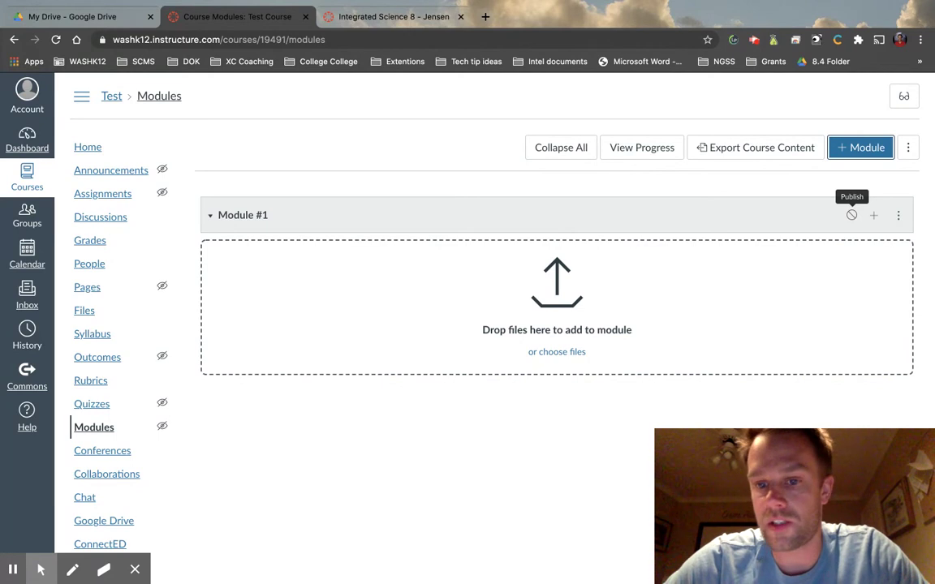
click(852, 215)
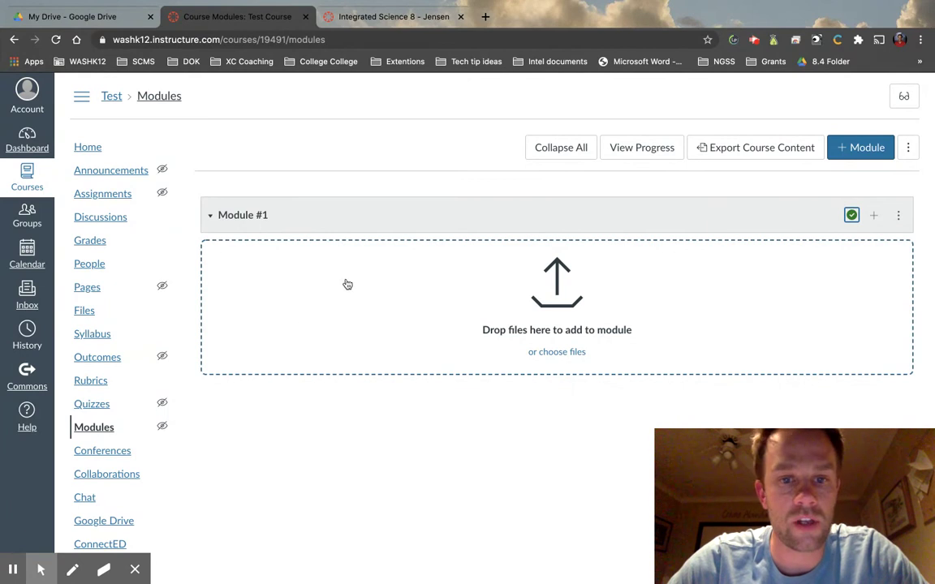
Add a new assignment named "1.1 Assignment" to Module #1 without indentation.
click(873, 215)
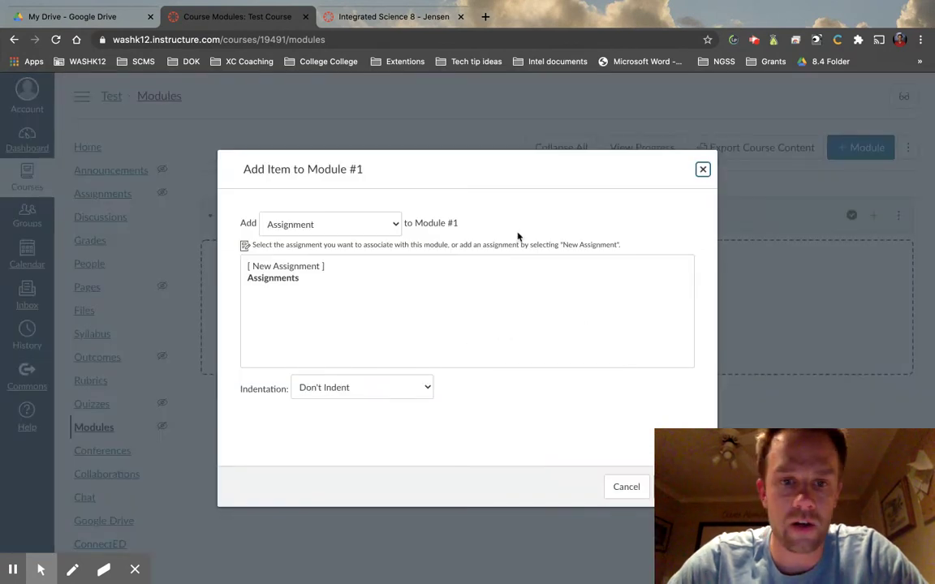
click(368, 234)
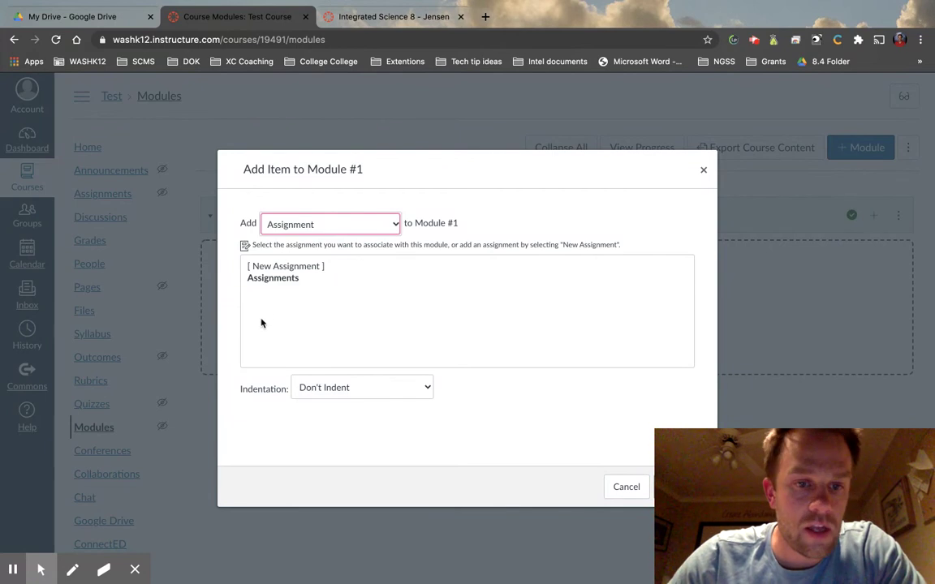
click(294, 269)
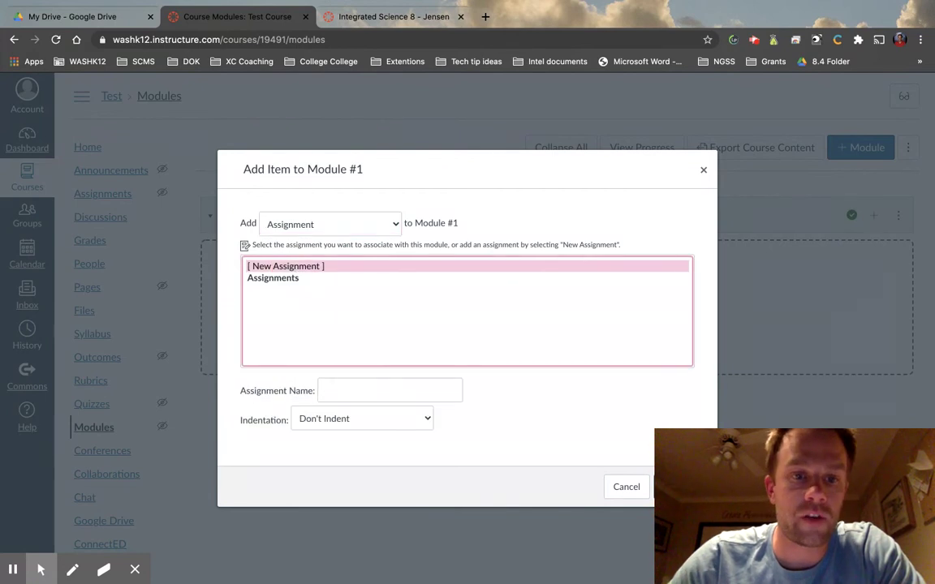
click(334, 388)
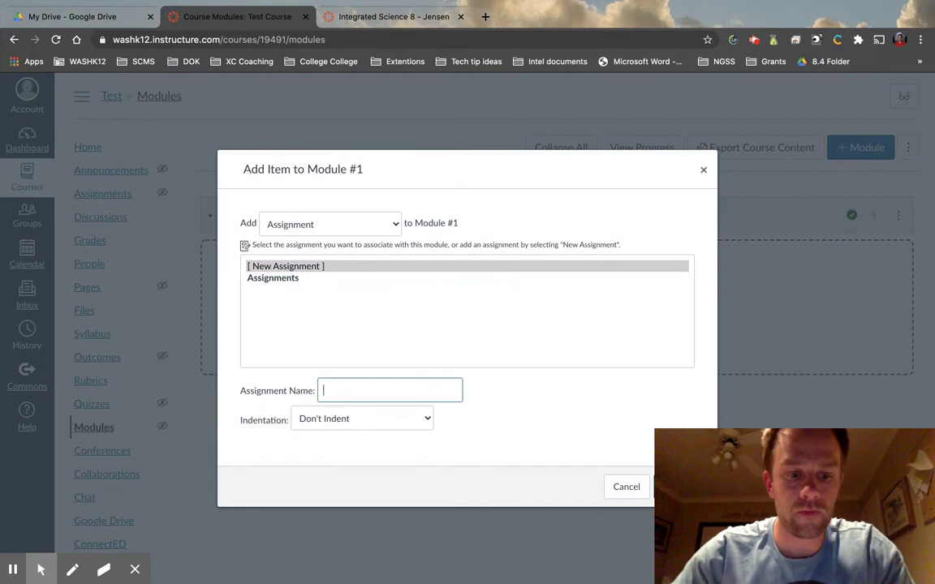
text(1.1 A)
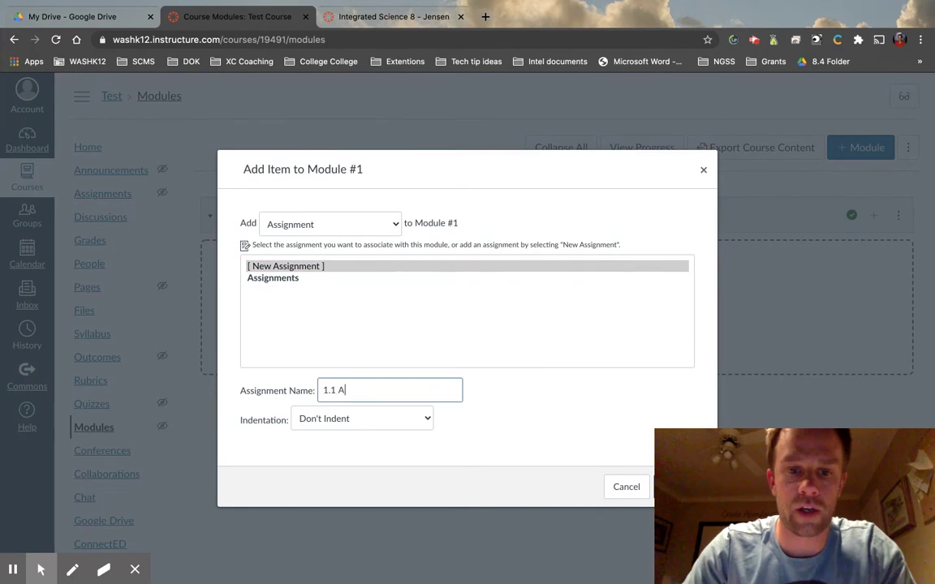
text(ssignment)
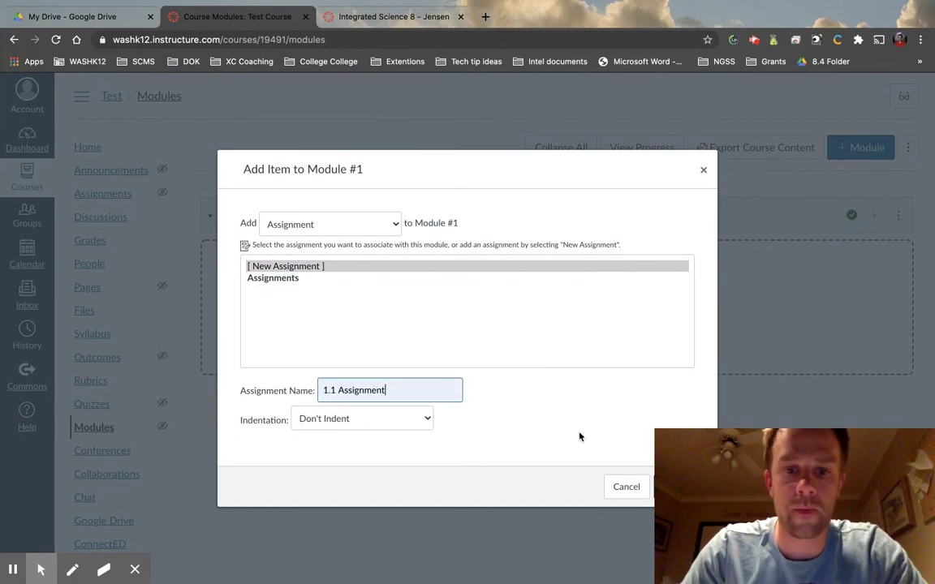
key(Return)
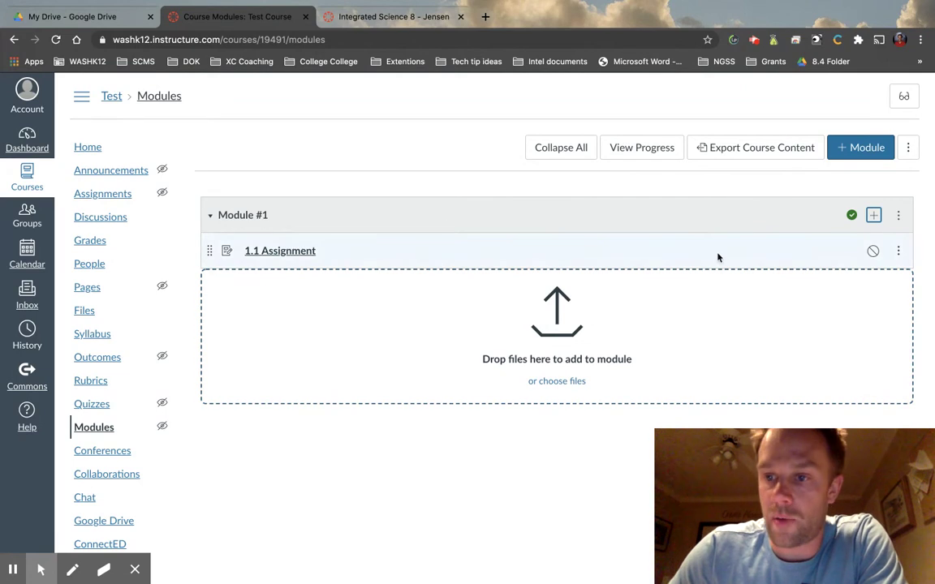
Publish the 1.1 Assignment item in Module #1.
click(849, 215)
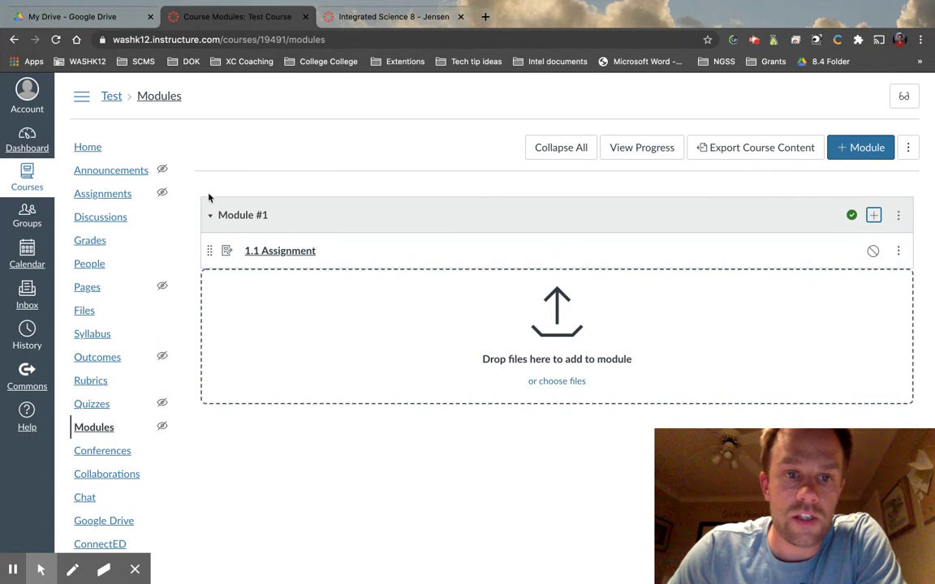
click(252, 214)
click(251, 212)
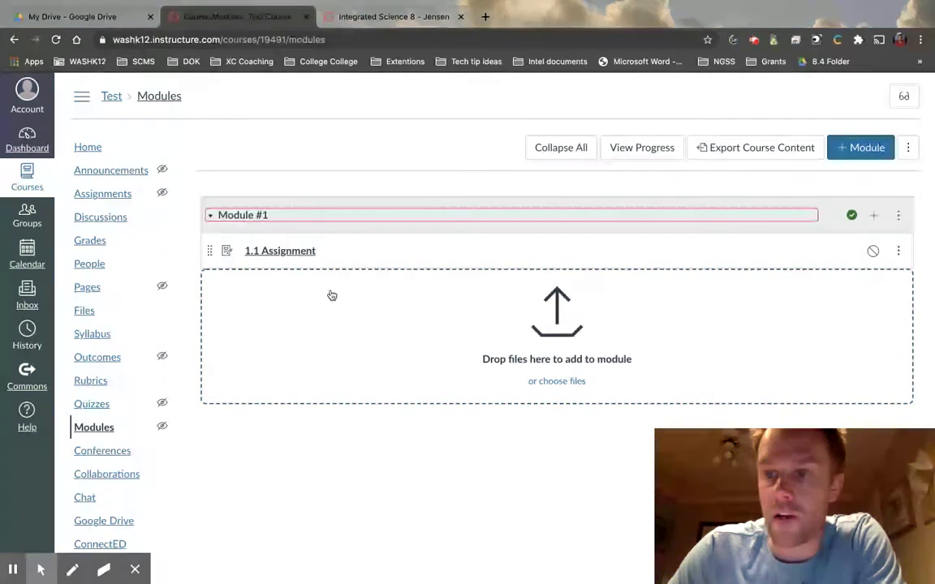
click(872, 251)
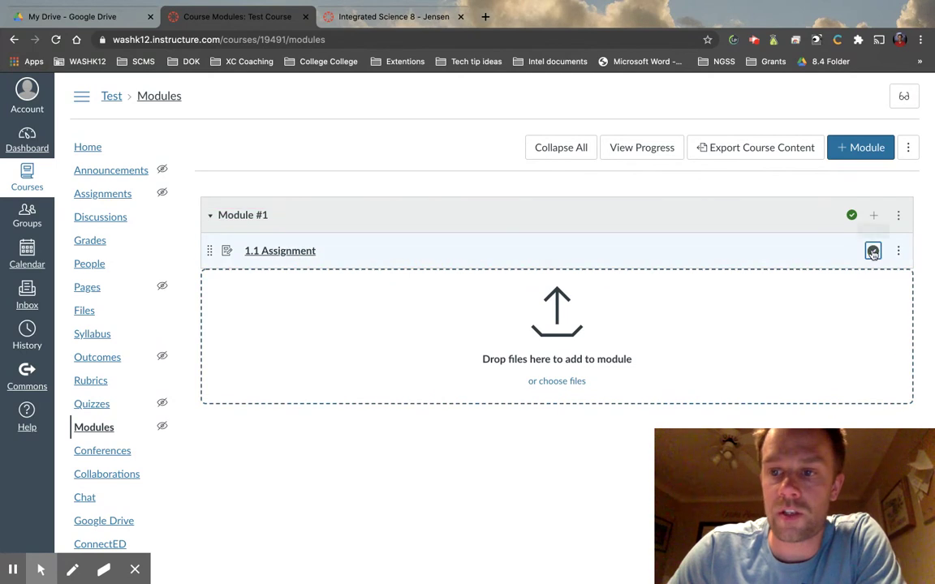
Add the existing discussion topic "1.1 Discussion" to Module #1 without indentation.
click(874, 216)
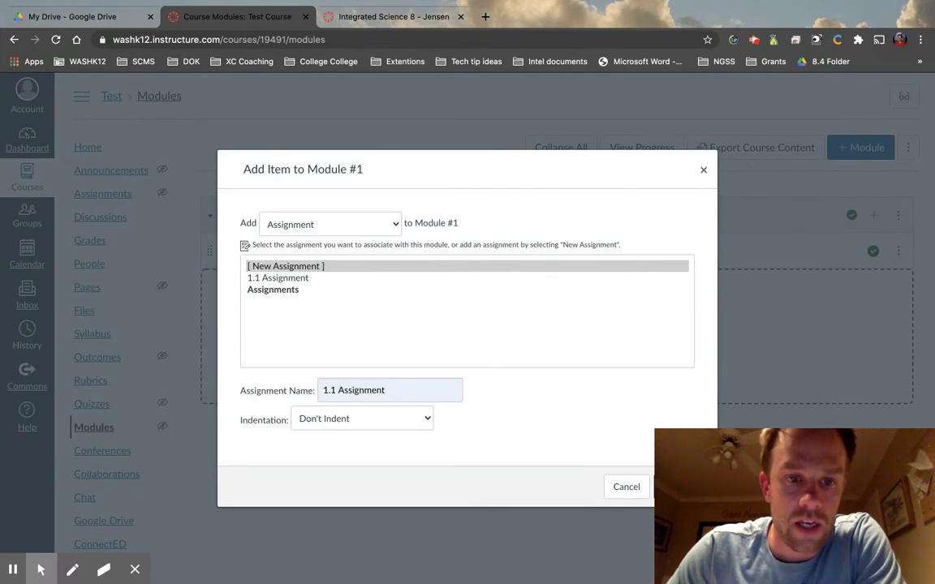
click(329, 224)
click(276, 278)
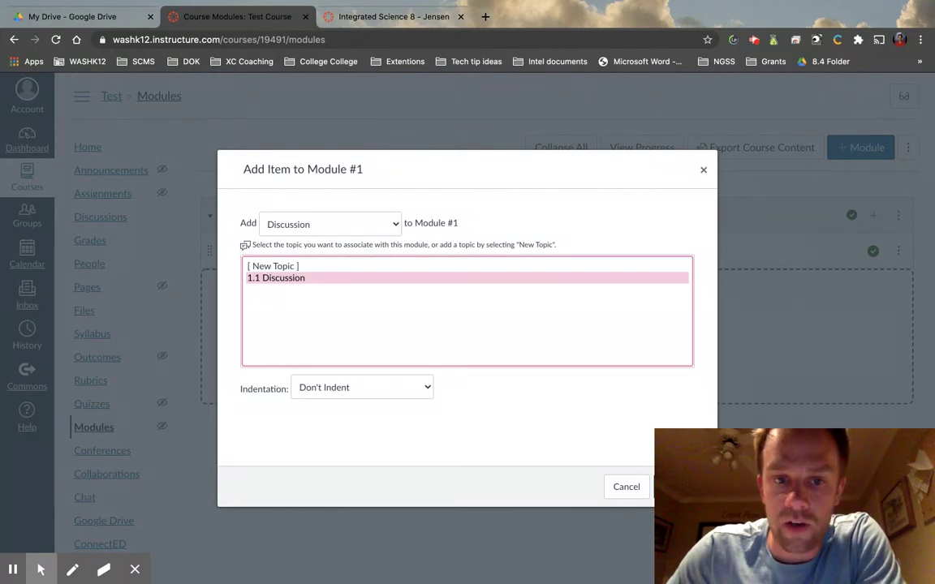
click(274, 267)
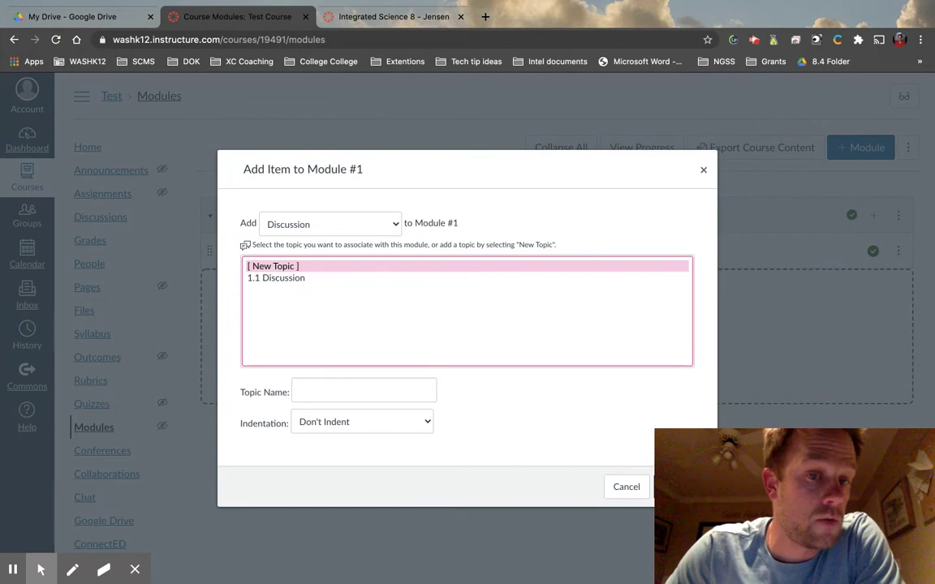
click(274, 278)
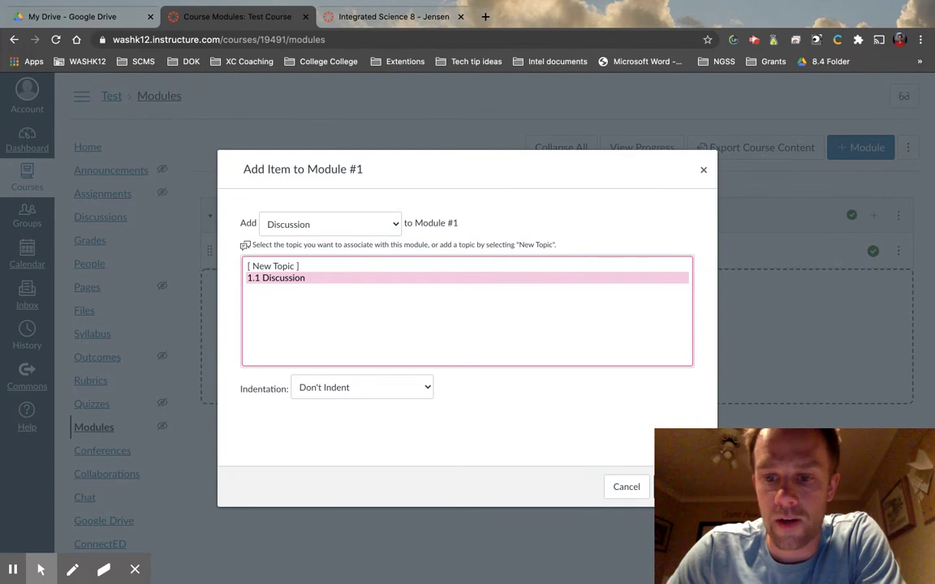
click(685, 487)
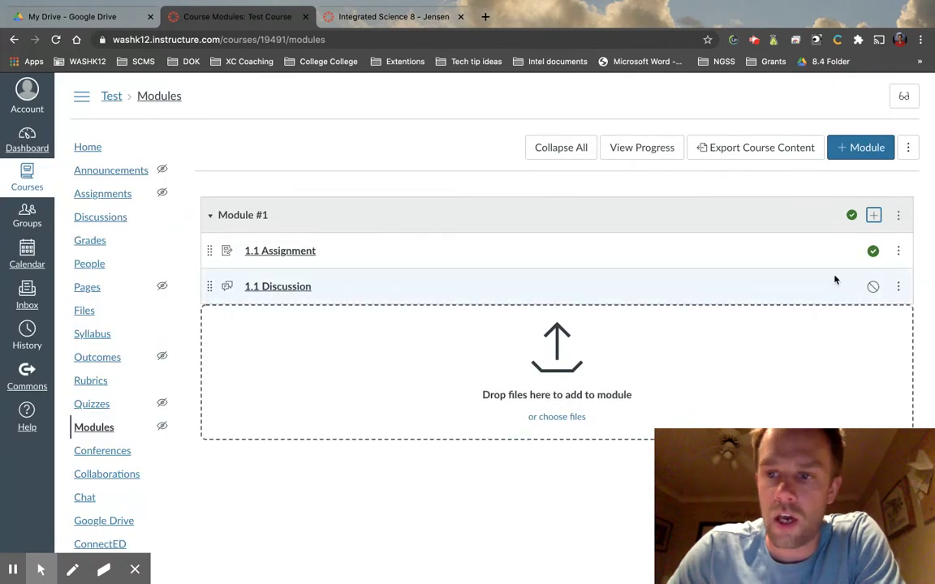
Add a new page named "1.1 Page" to Module #1 without indentation and move it above 1.1 Assignment.
click(873, 216)
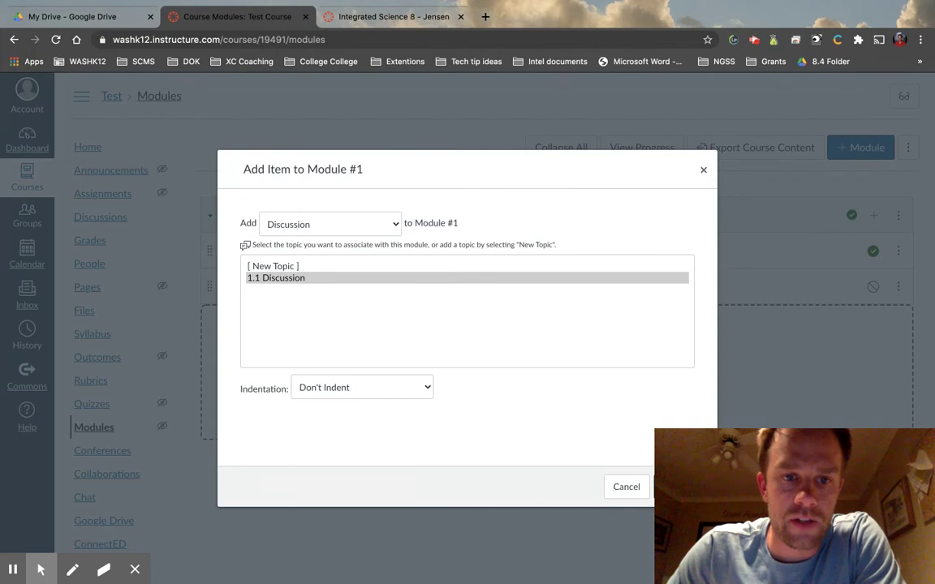
key(Up)
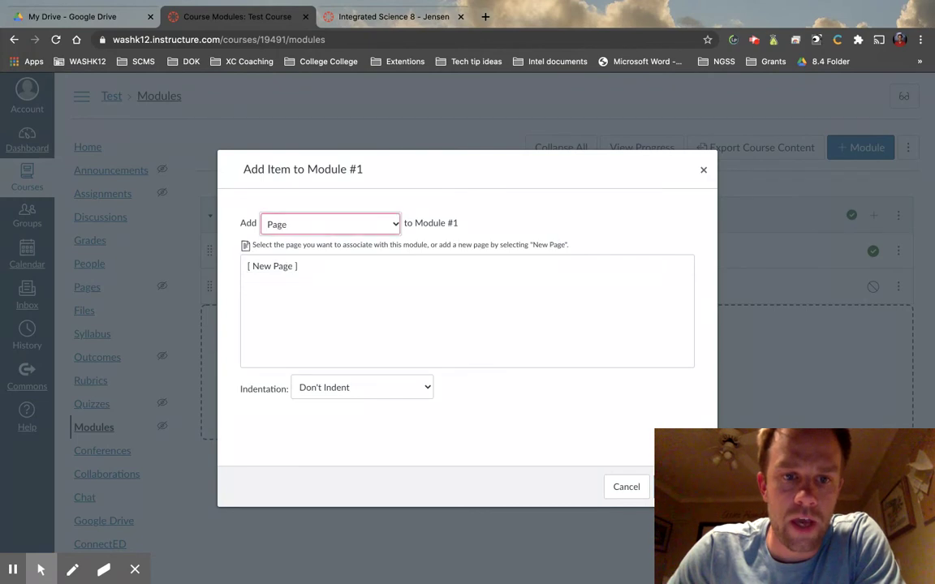
click(288, 268)
click(330, 386)
text(1.1 Page)
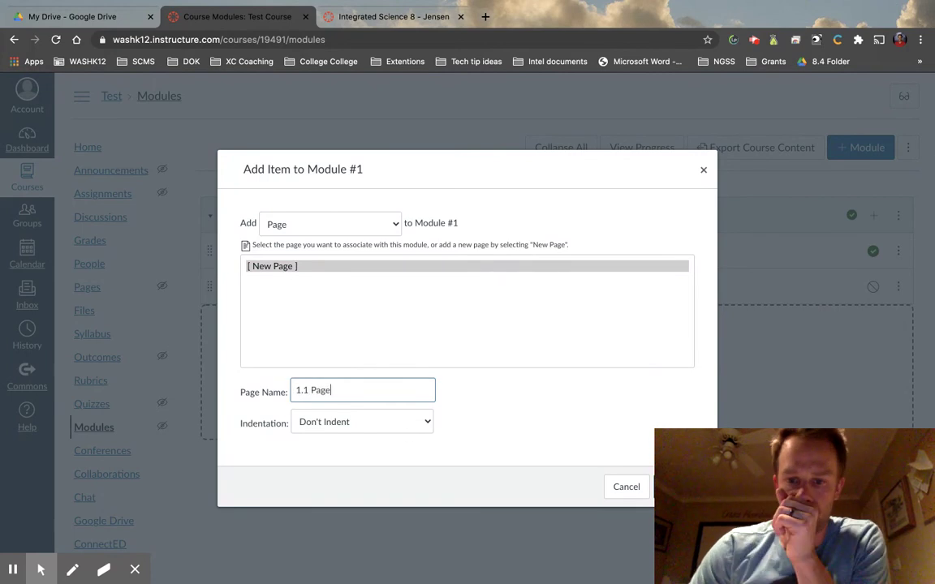
click(686, 487)
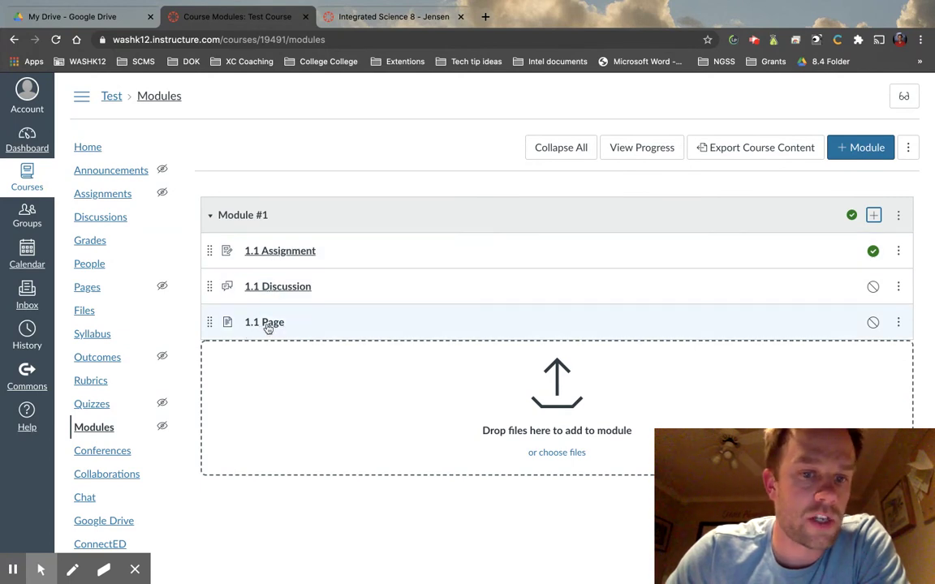
click(209, 322)
drag(209, 322, 209, 250)
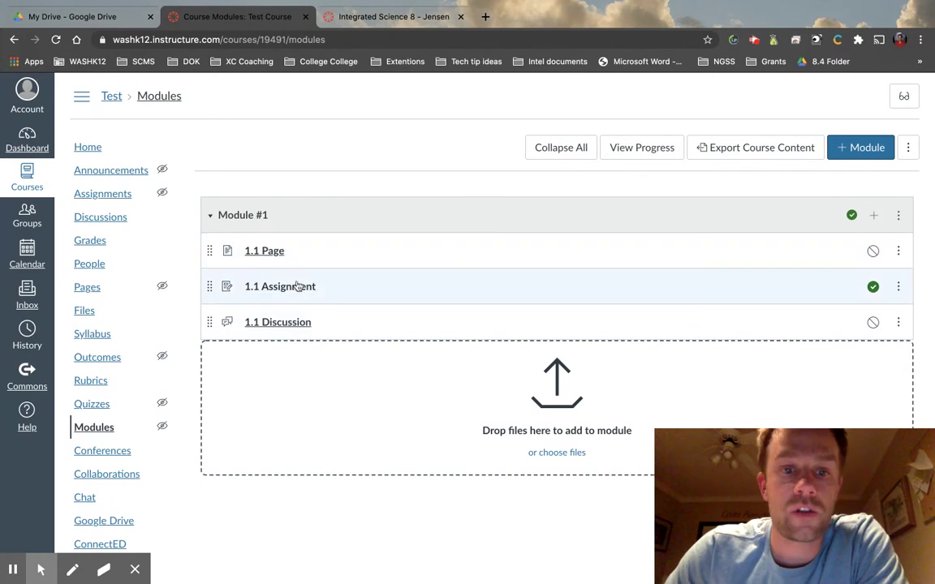
Add a new assignment named "1.2 Assignment" to Module #1 without indentation.
click(873, 215)
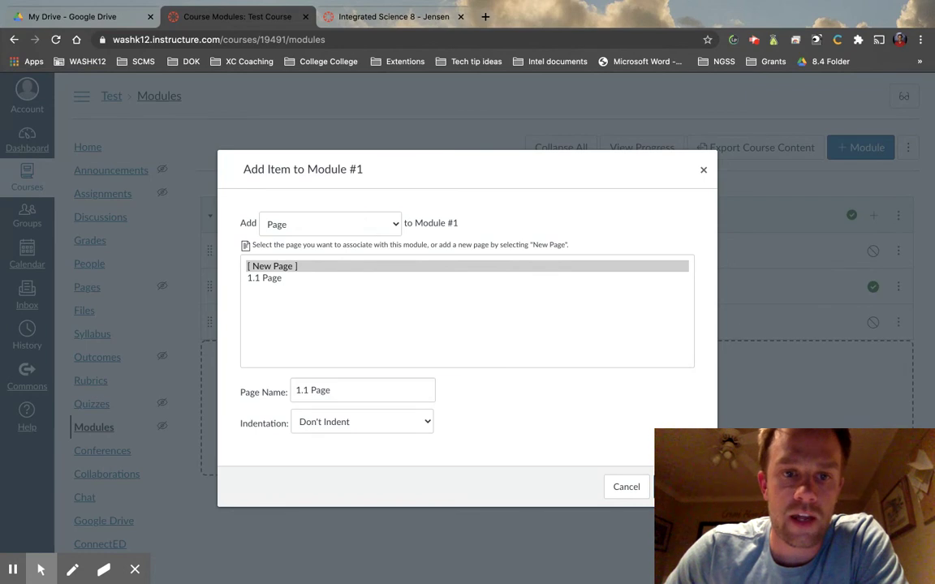
click(365, 213)
click(322, 270)
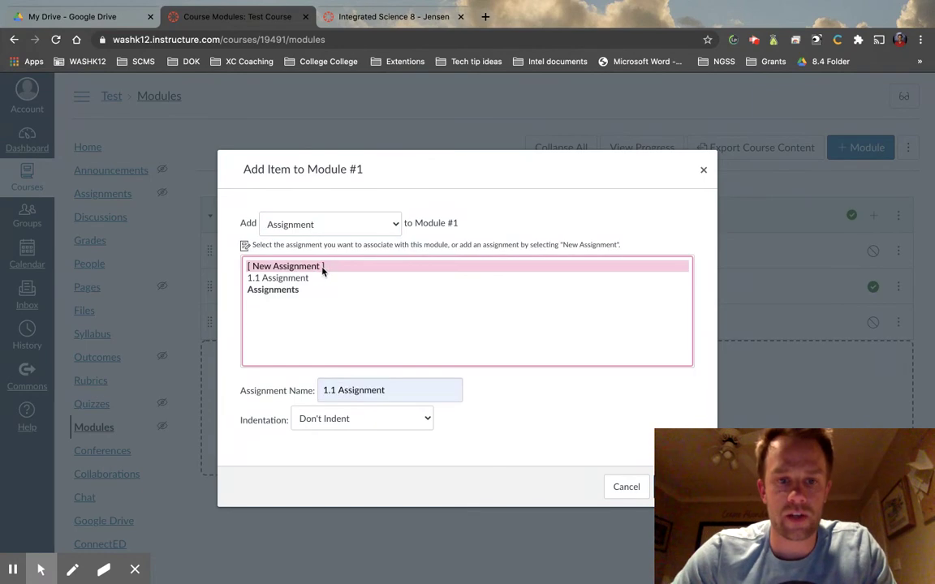
click(334, 391)
key(BackSpace)
text(2)
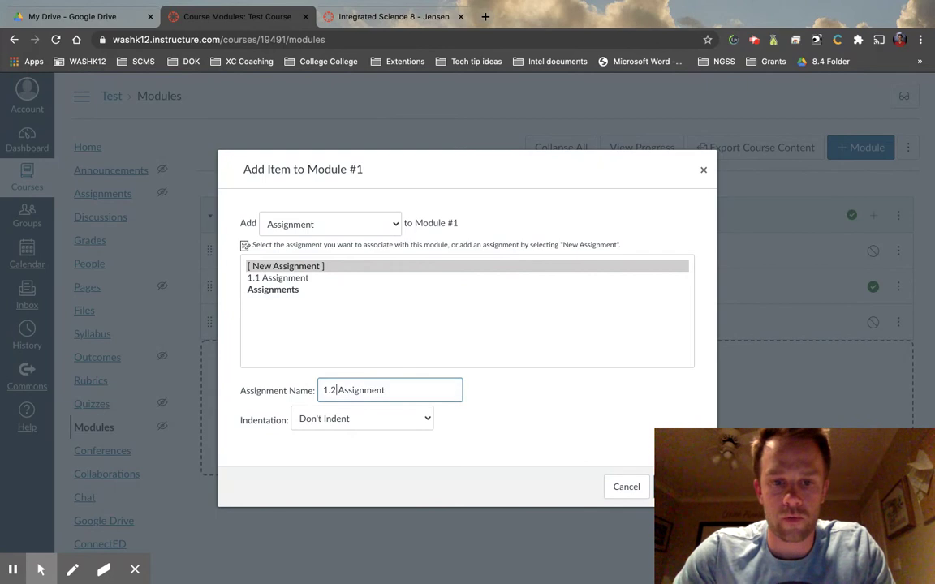
click(686, 487)
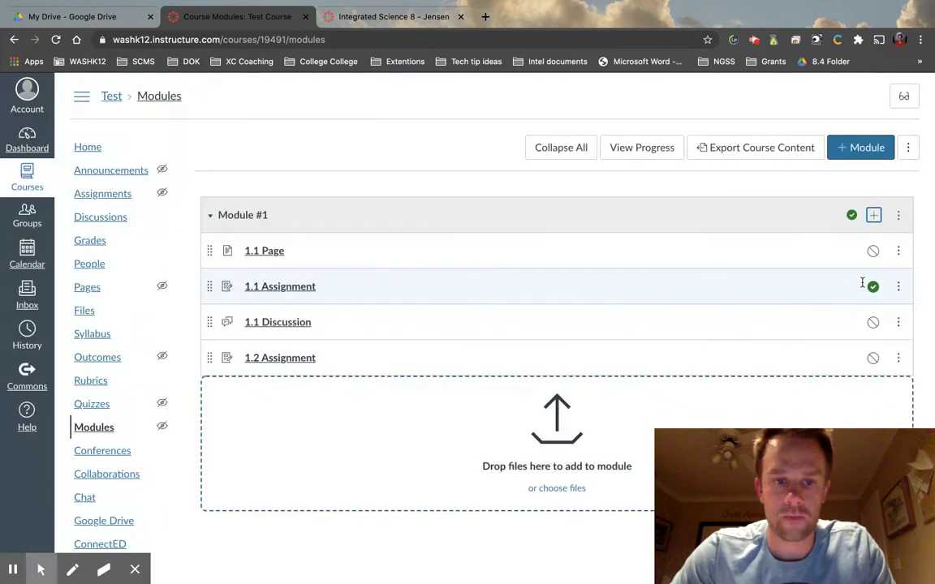
Add a new assignment named "1.3 Assignment" to Module #1 without indentation.
click(873, 216)
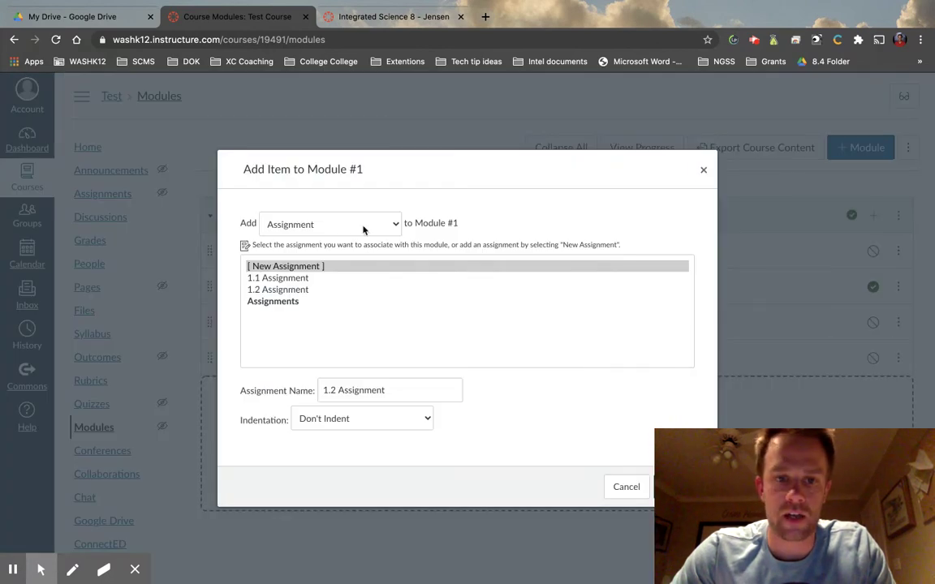
click(332, 390)
key(BackSpace)
text(3)
click(686, 487)
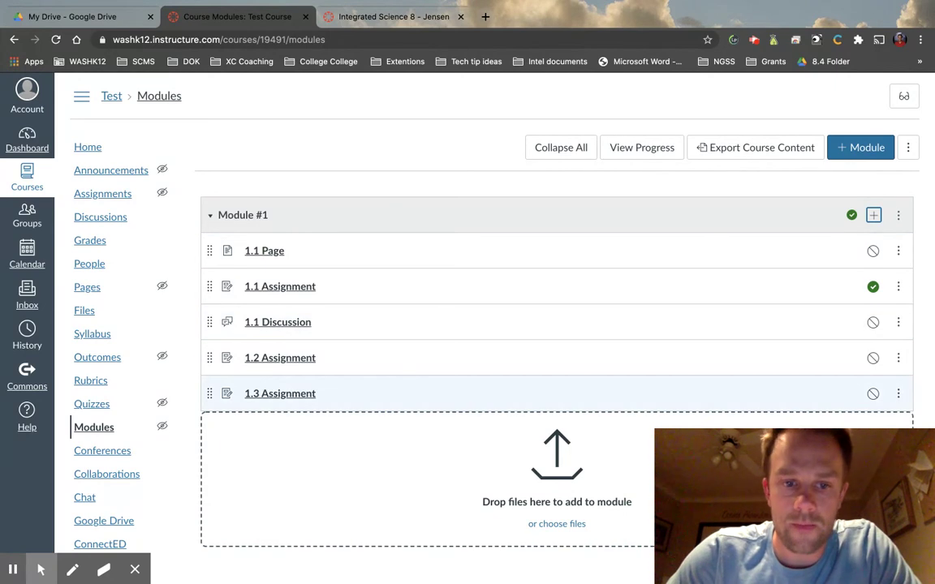
Publish the 1.1 Page and 1.1 Discussion items, and collapse and re-expand Module #1.
click(874, 216)
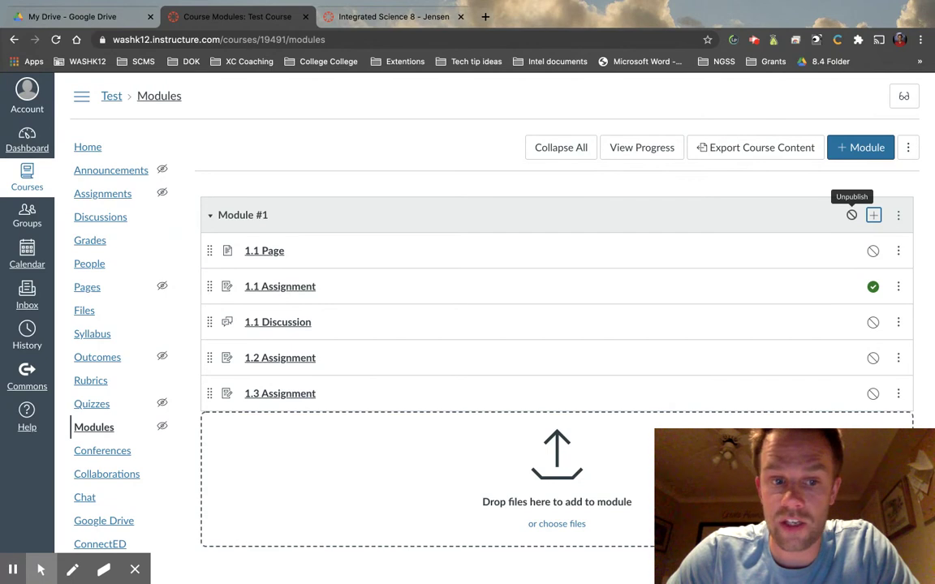
click(873, 287)
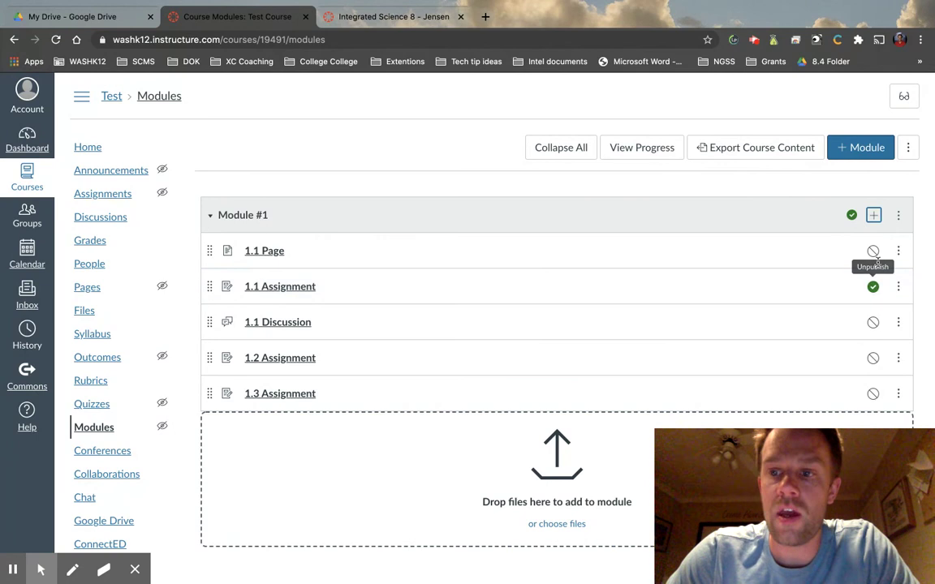
click(873, 251)
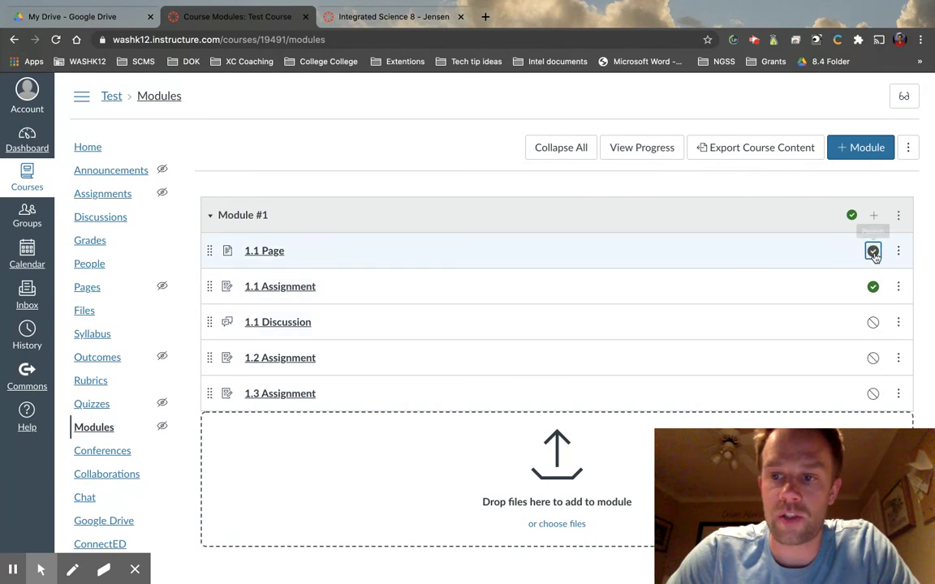
click(872, 323)
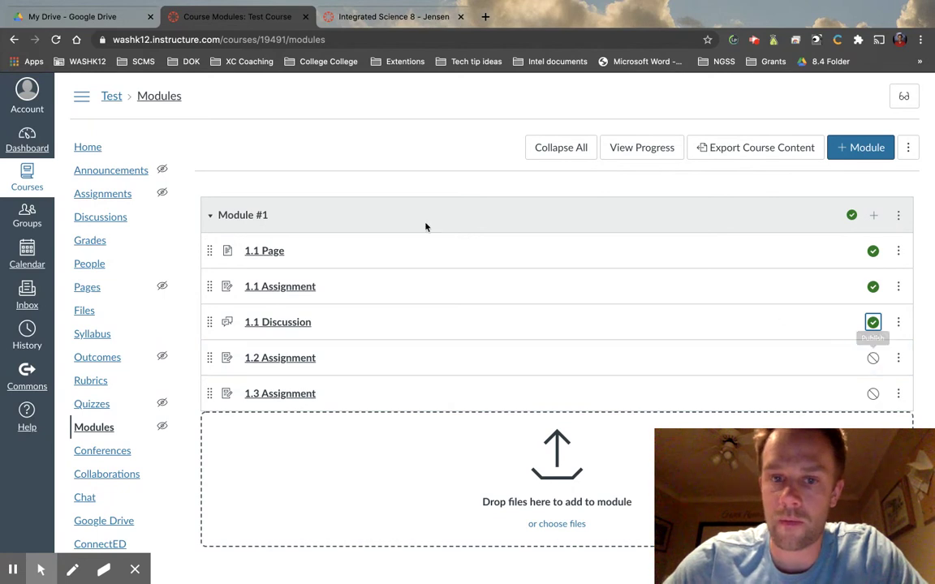
click(263, 215)
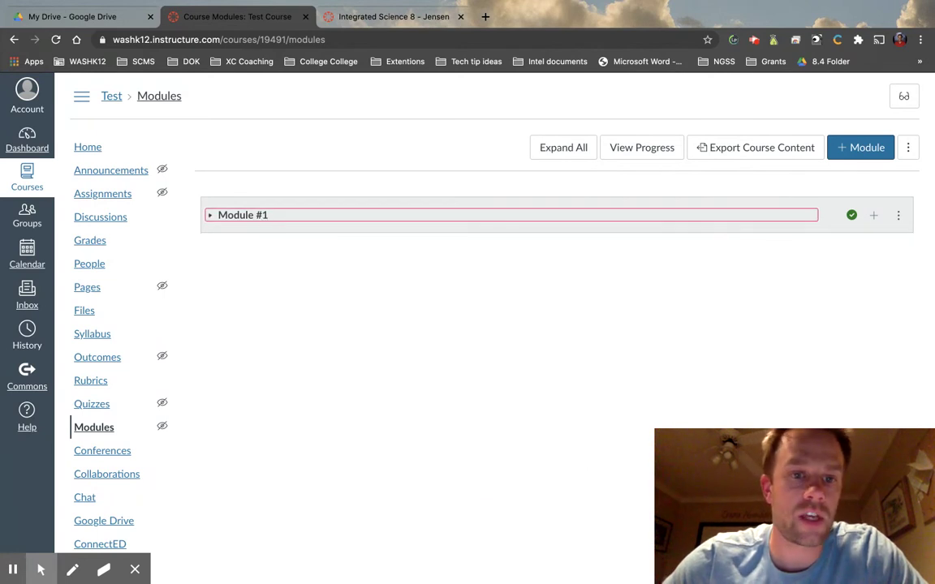
click(261, 215)
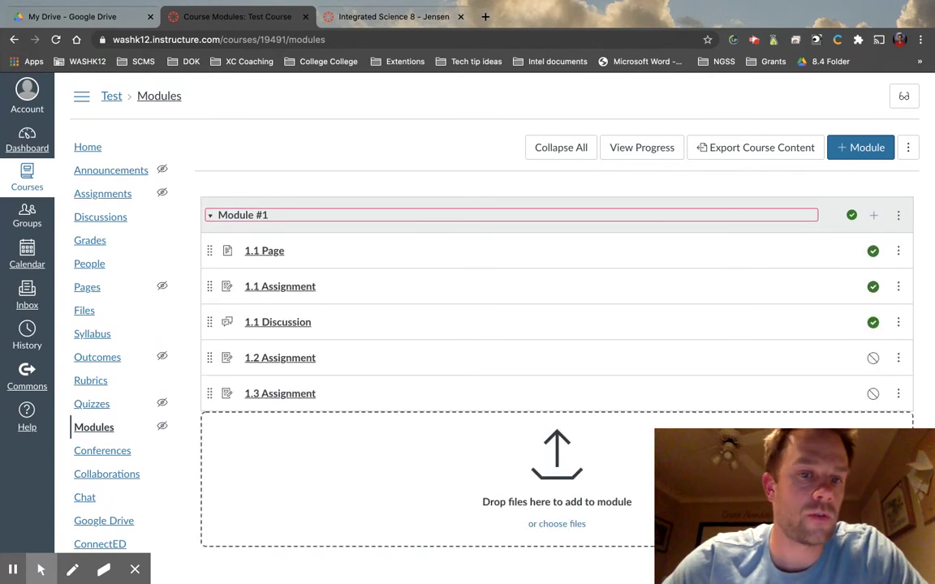
Create a second module named "Module #2" in the Test course.
click(877, 145)
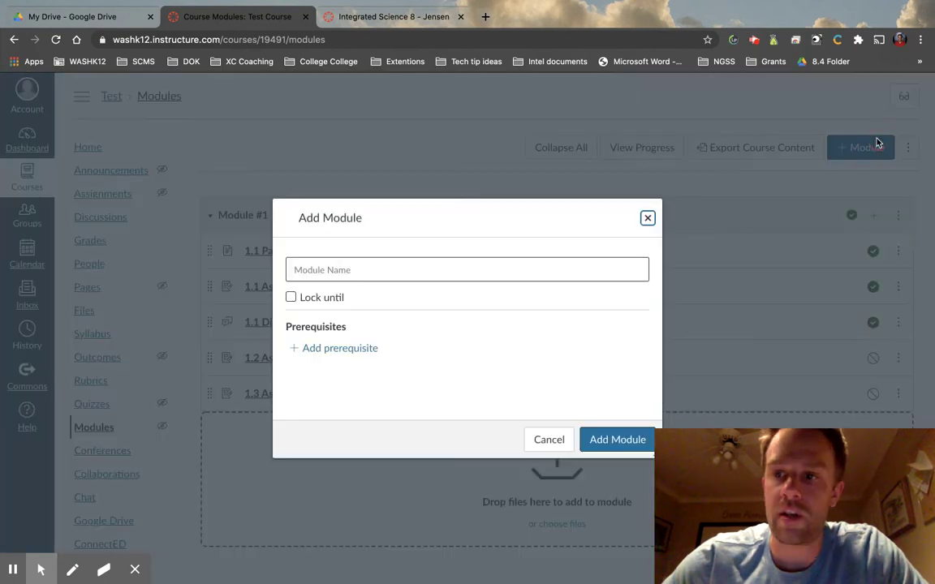
click(469, 267)
text(Module )
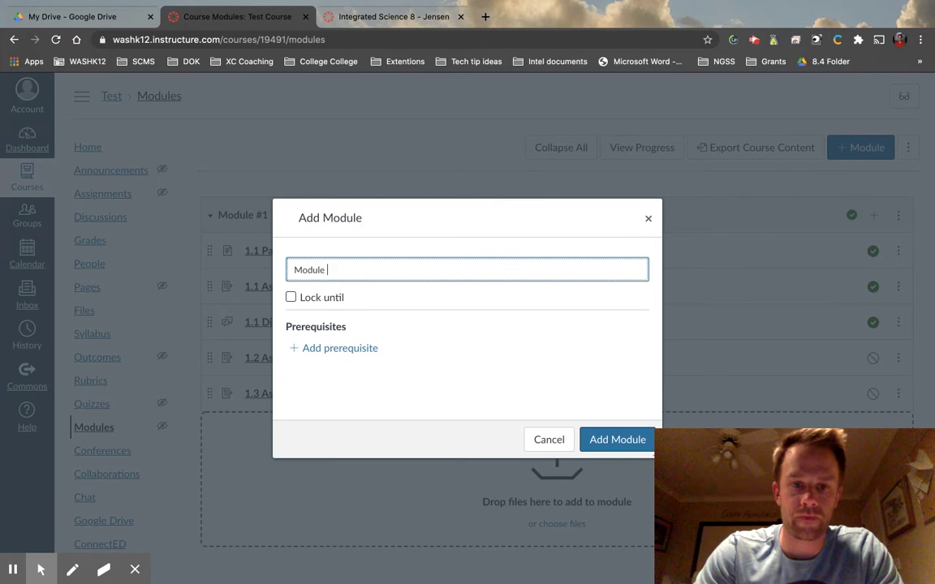
text(#2)
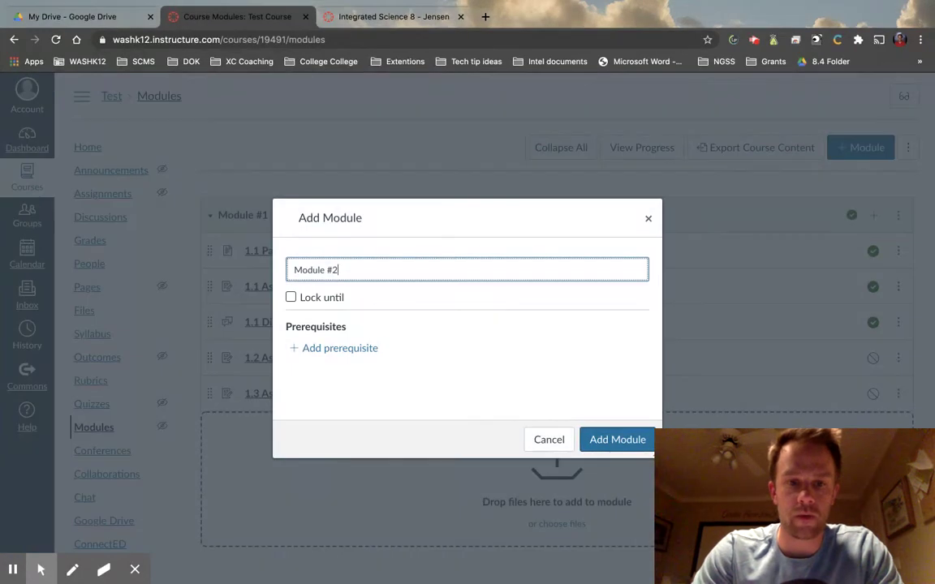
click(612, 437)
Add a new assignment named "Module 2 Warm-ups" to Module #2 without indentation.
scroll(610, 382, down, 5)
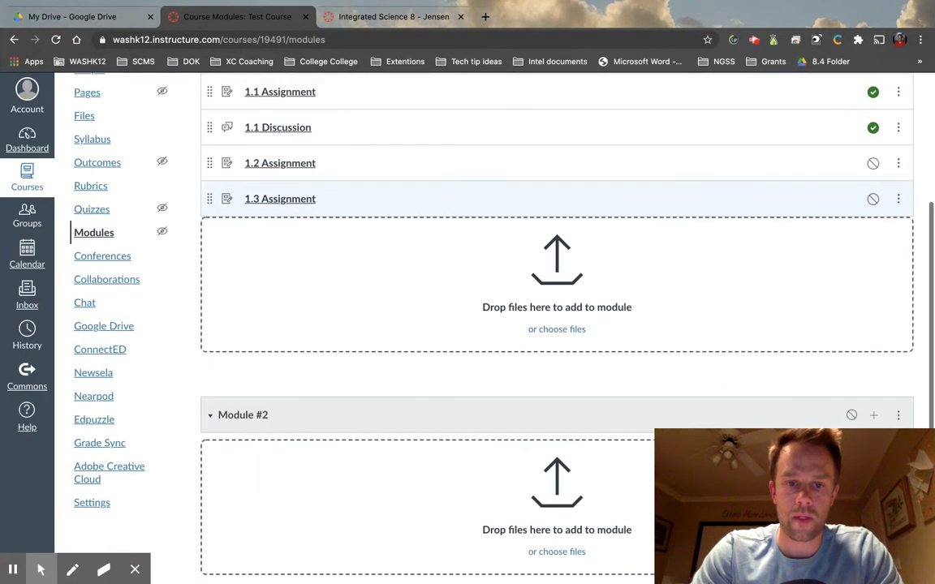
scroll(557, 324, up, 5)
scroll(557, 324, down, 1)
scroll(557, 324, down, 2)
scroll(557, 325, down, 2)
scroll(806, 345, down, 2)
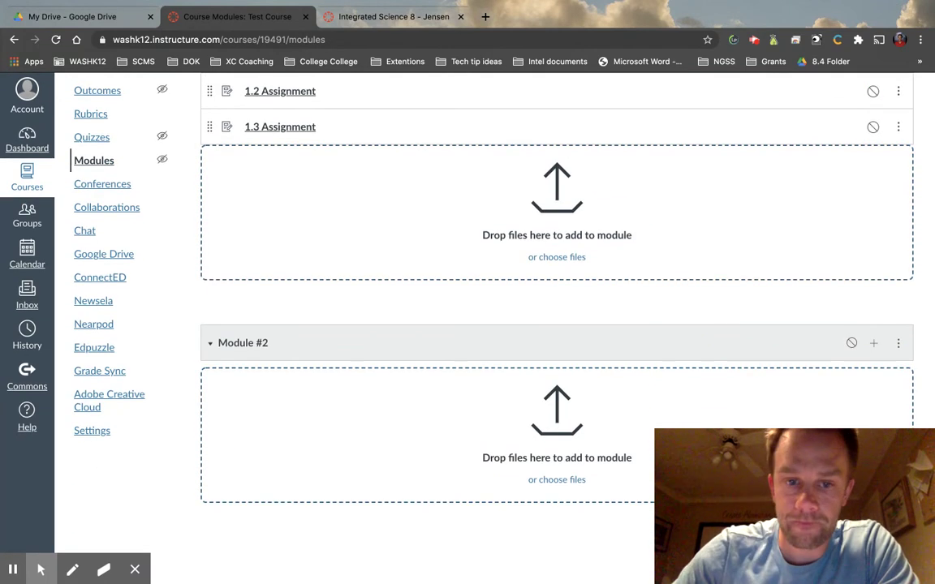
click(875, 347)
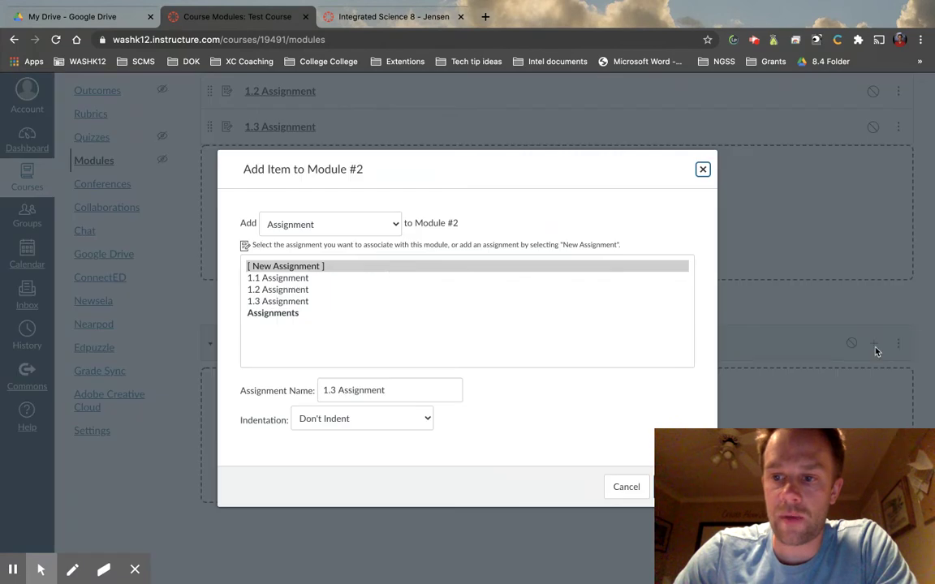
click(319, 267)
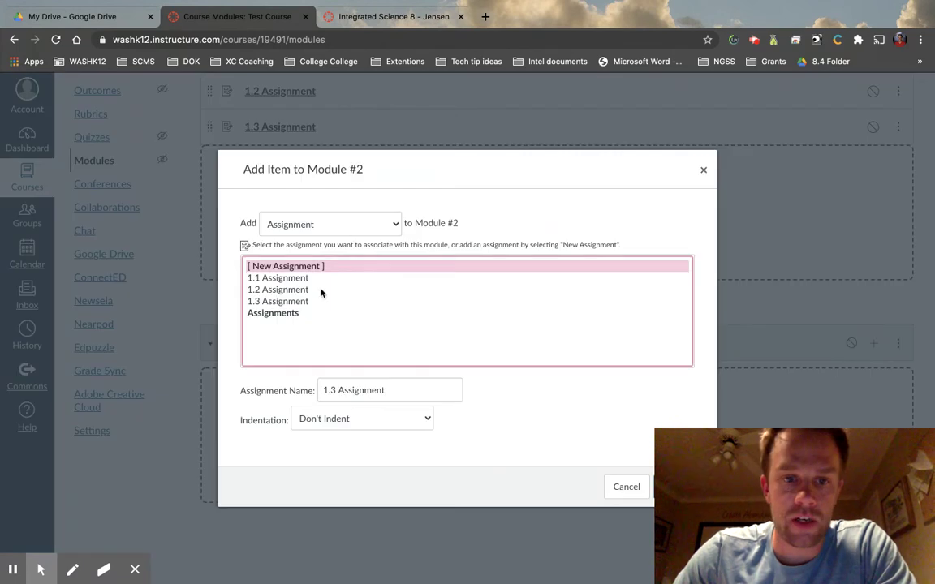
click(406, 390)
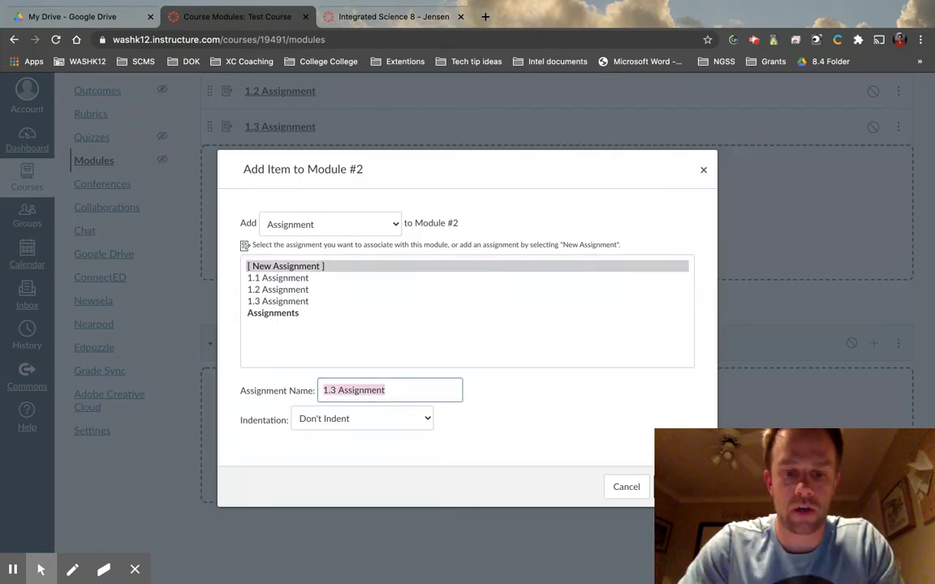
text(2)
text(Mod)
text(ule 2 Warm)
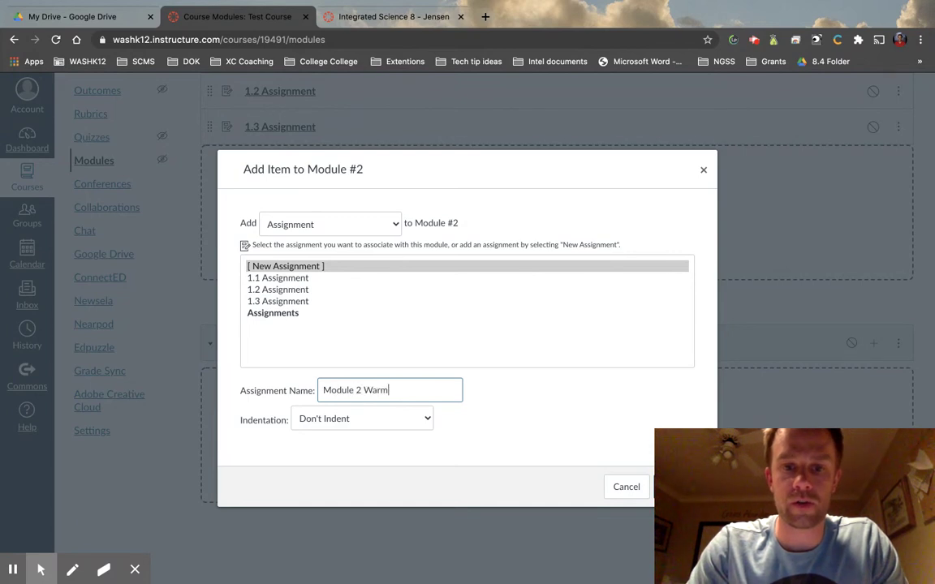
text(-up)
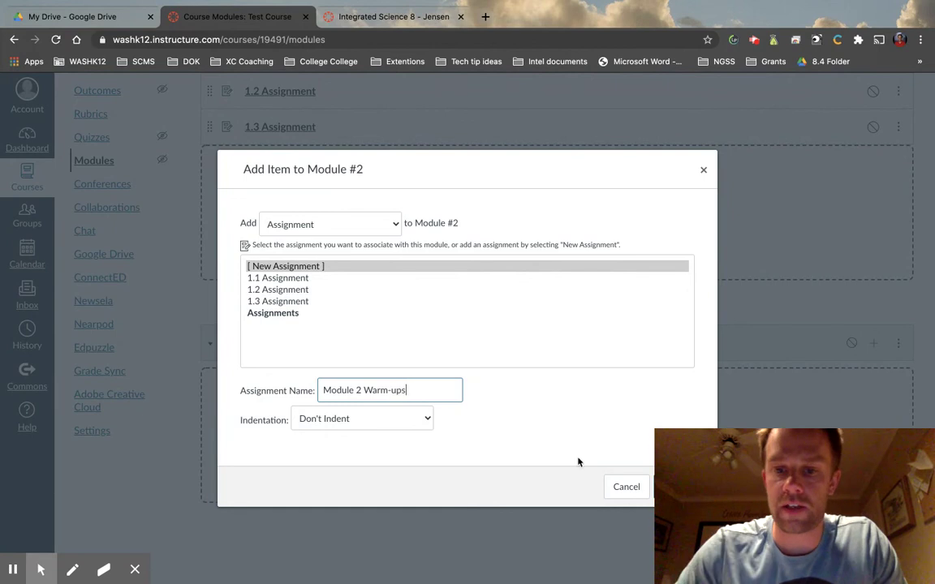
text(s)
key(Return)
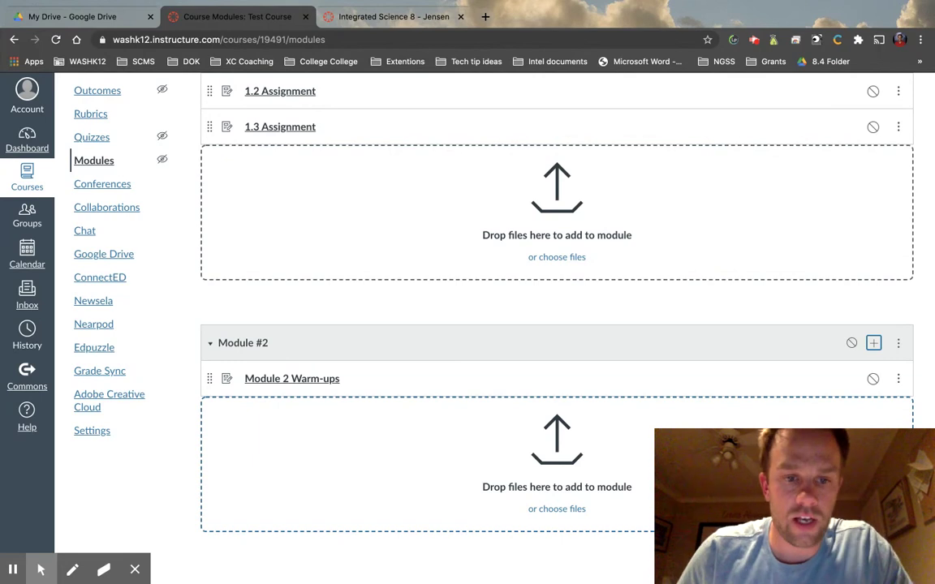
Switch to the Integrated Science 8 course and examine the items in its 8.1.3 & 8.1.6 module, including the Day 37 and Day 35 pages.
click(357, 18)
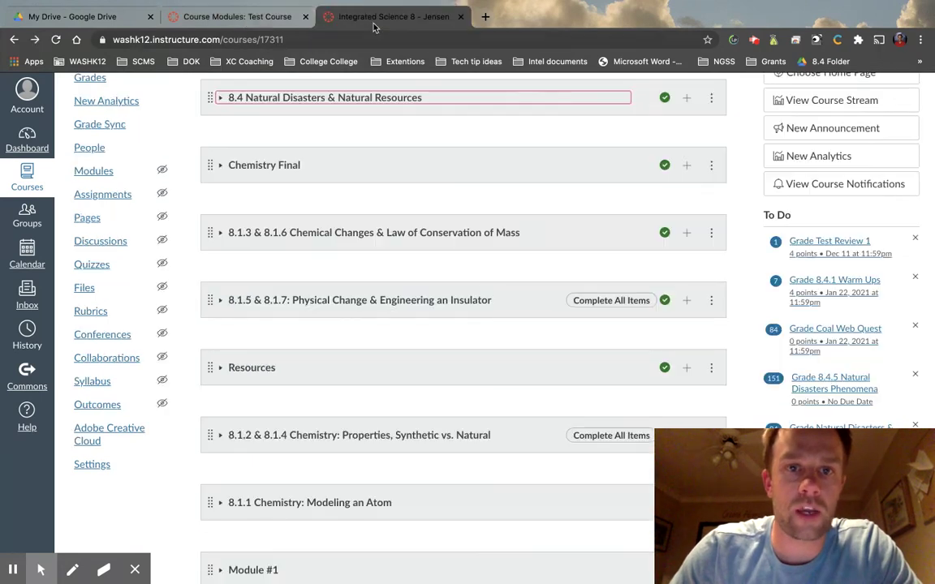
click(284, 233)
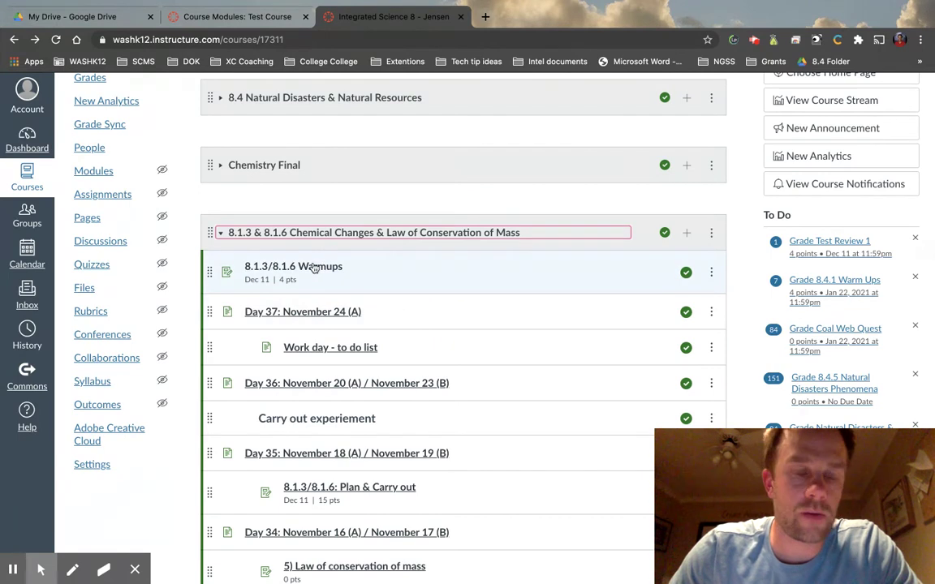
scroll(303, 242, down, 3)
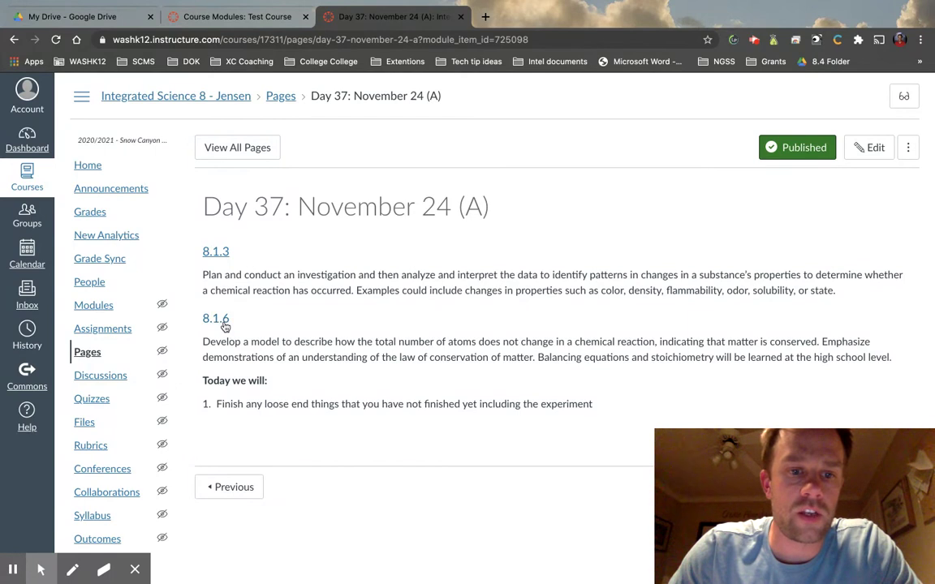
scroll(280, 317, left, 5)
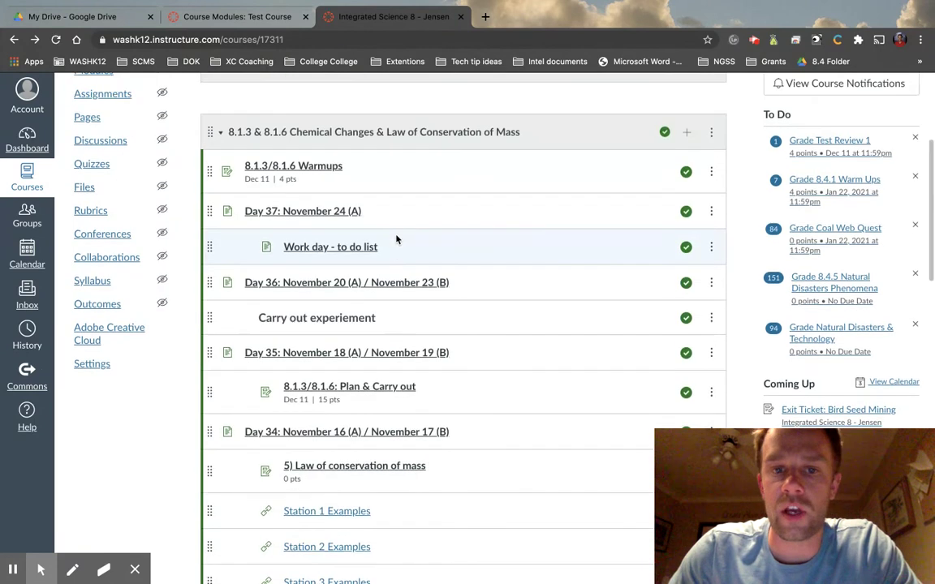
scroll(373, 215, down, 2)
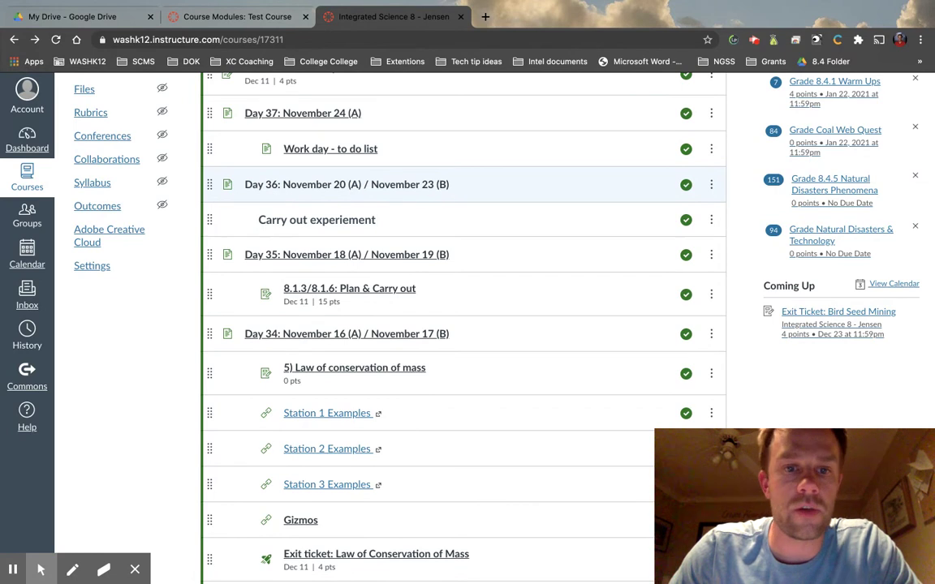
scroll(448, 194, down, 2)
click(336, 181)
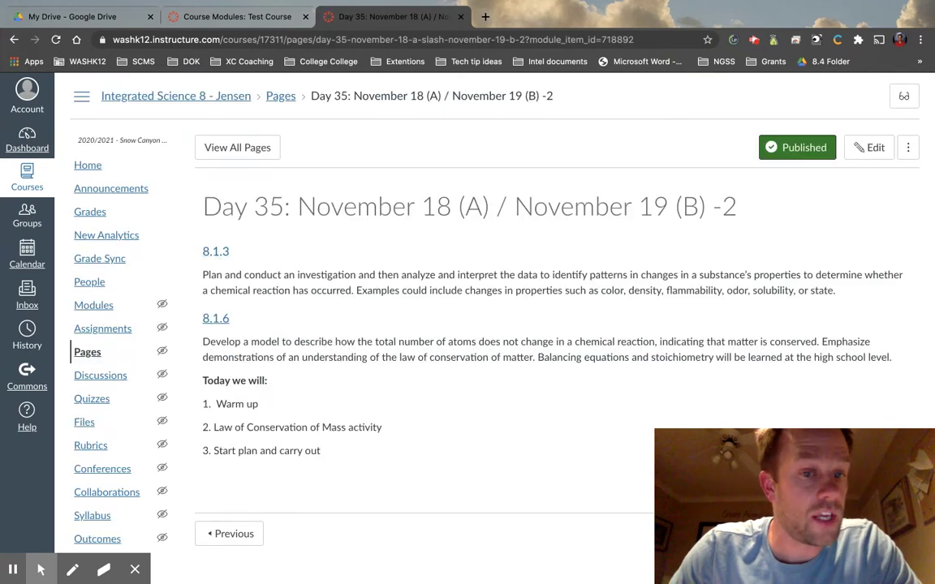
click(222, 381)
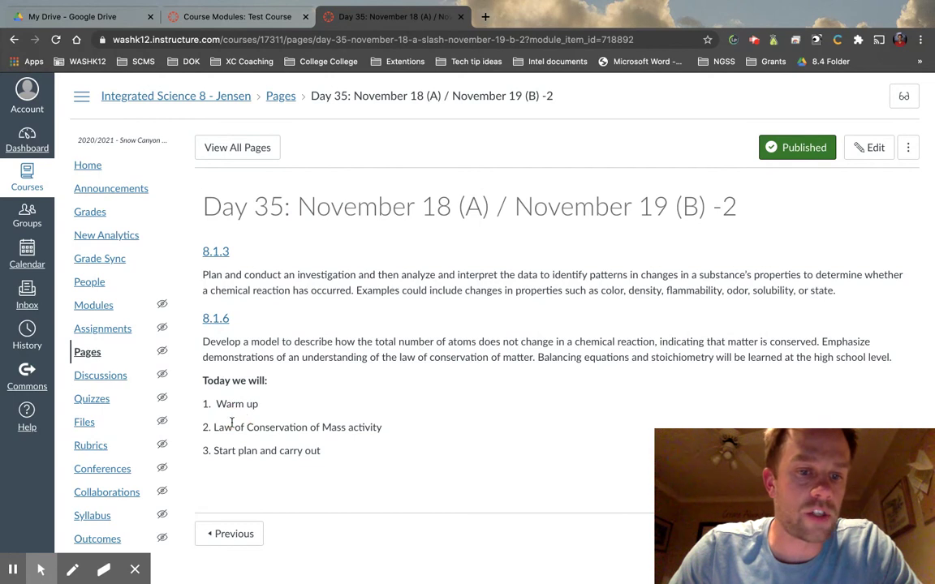
Return to the Integrated Science 8 module list and examine how items are arranged under each day in the 8.1.3 & 8.1.6 module.
key(super+r)
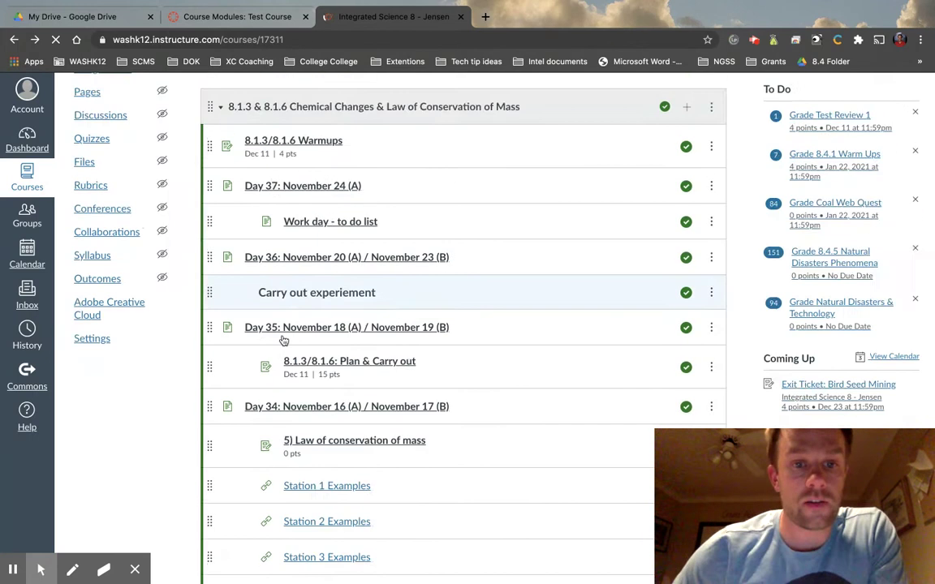
scroll(366, 479, up, 1)
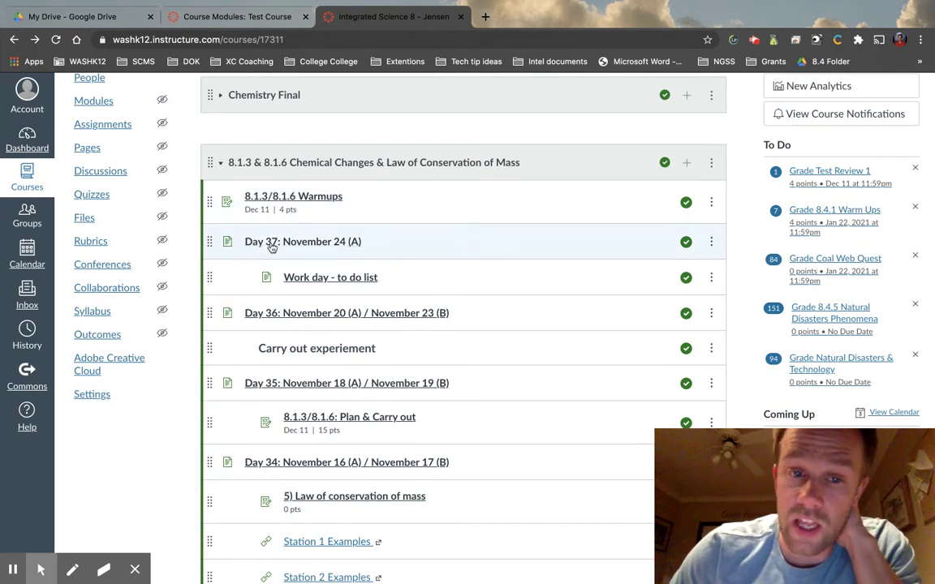
scroll(247, 235, down, 20)
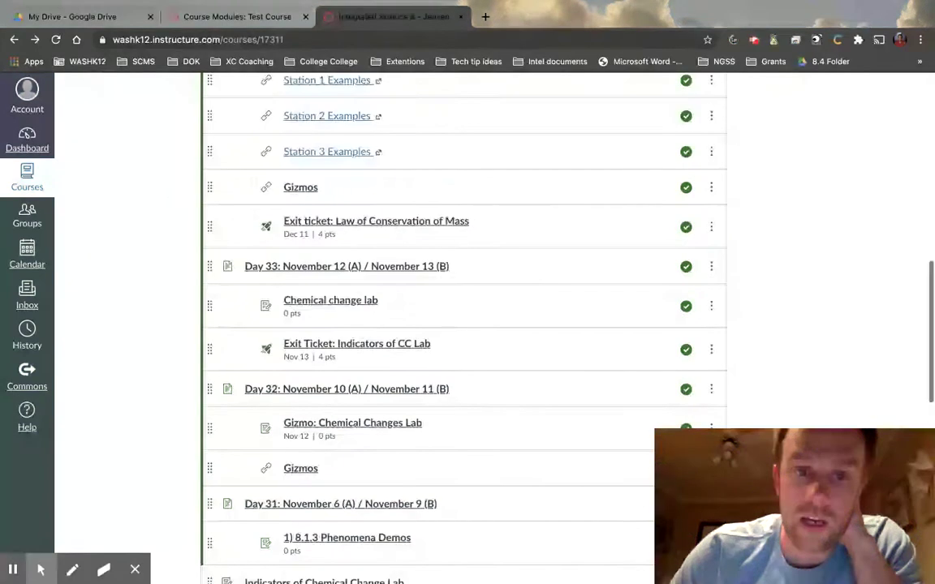
scroll(276, 217, up, 20)
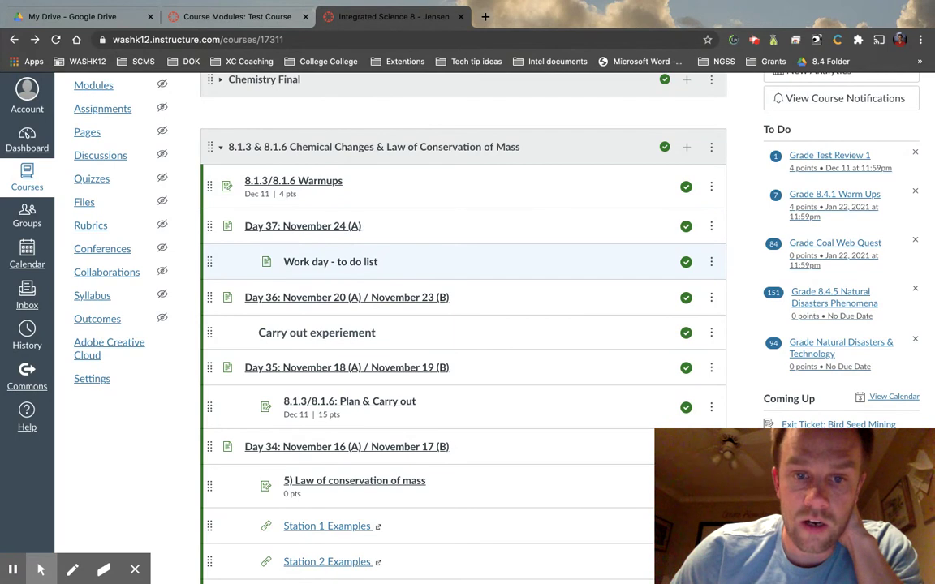
scroll(366, 248, down, 5)
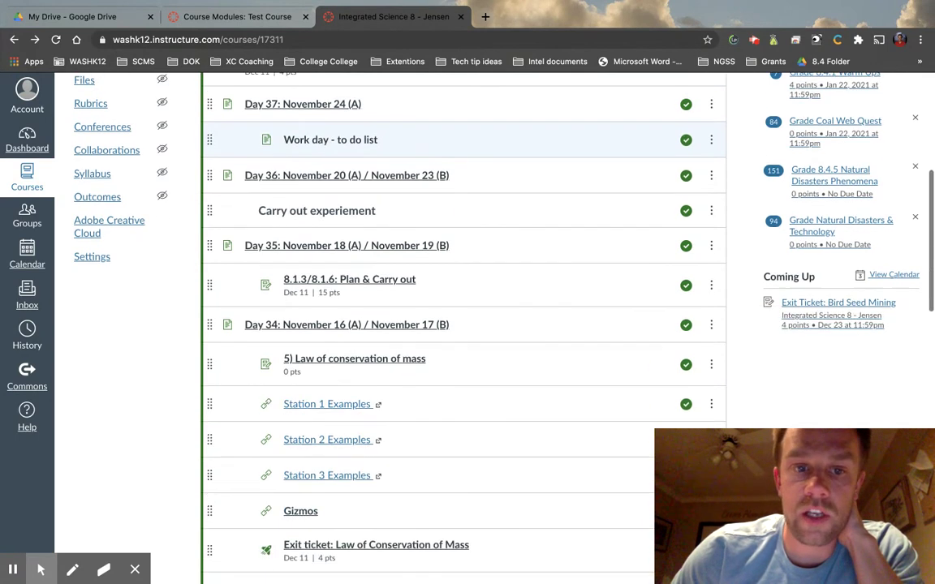
scroll(306, 121, down, 2)
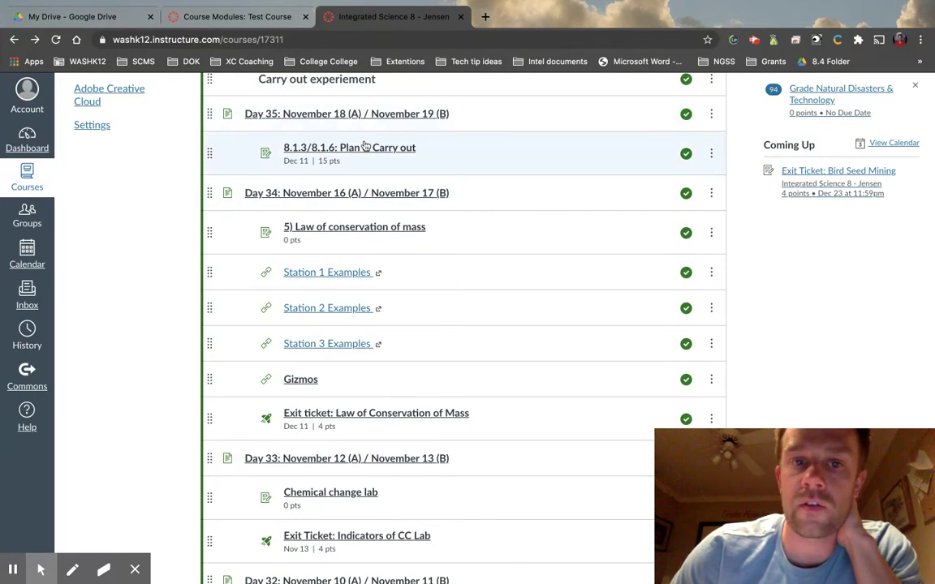
scroll(341, 178, down, 2)
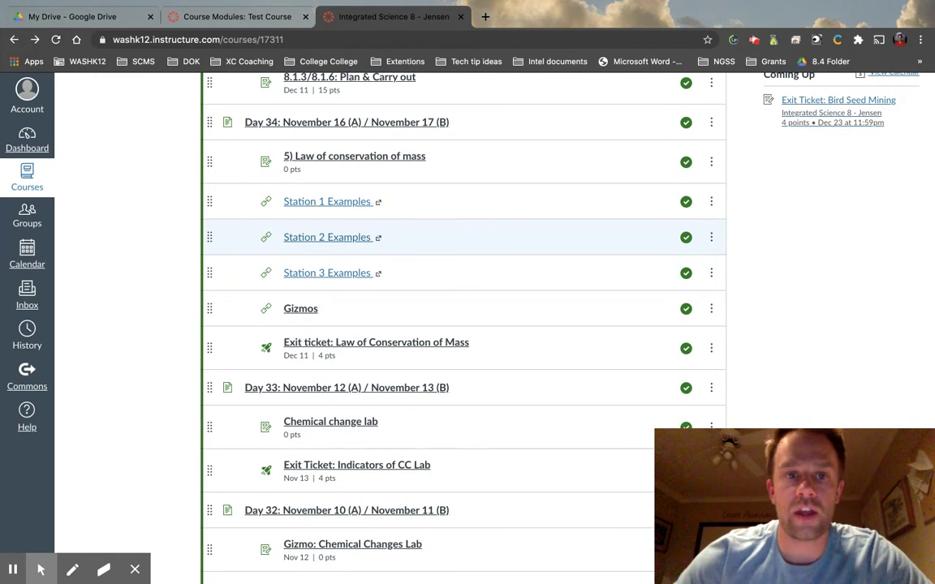
Switch back to the Test Course modules and collapse Module #1.
click(232, 17)
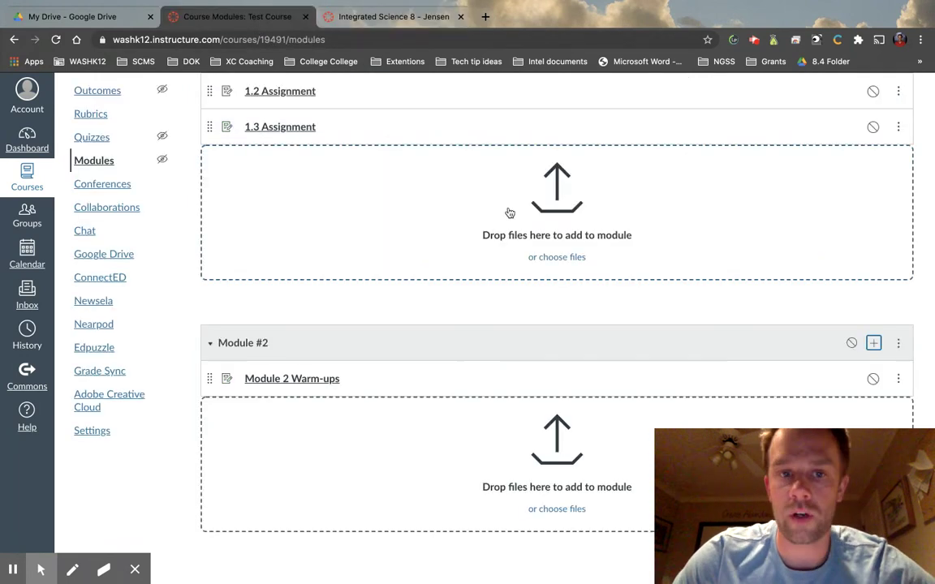
scroll(487, 202, up, 5)
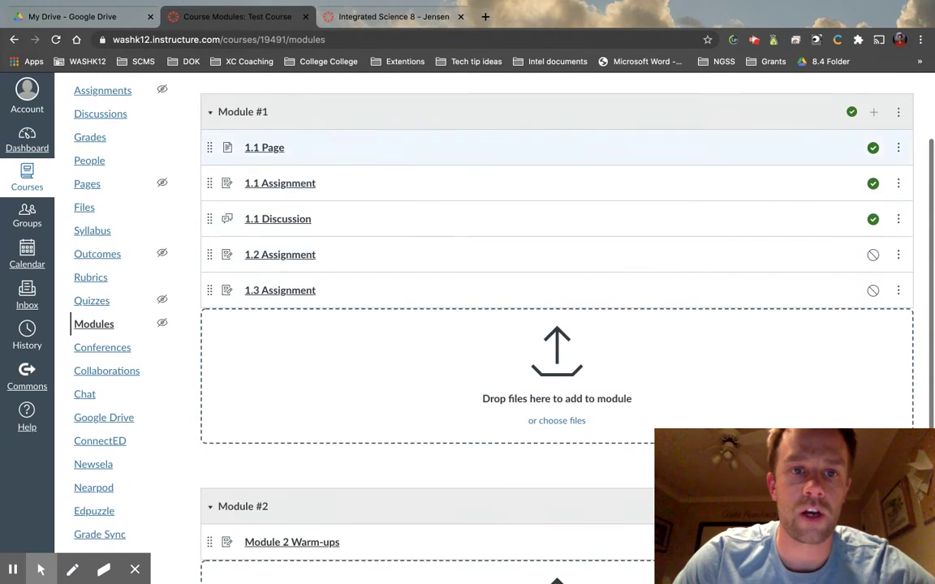
click(246, 116)
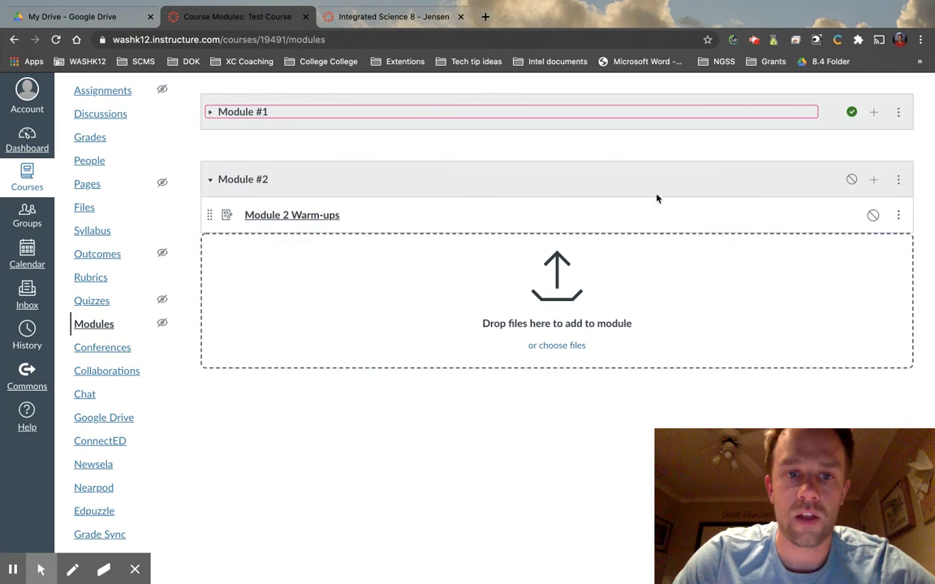
Add a text header reading "Day 5: October 25th" to Module #2 without indentation.
click(874, 180)
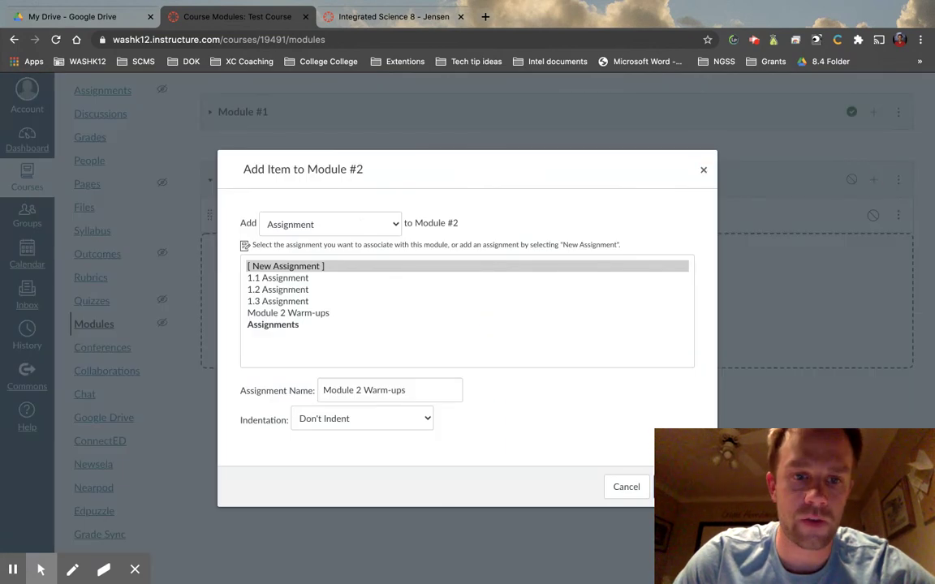
click(329, 224)
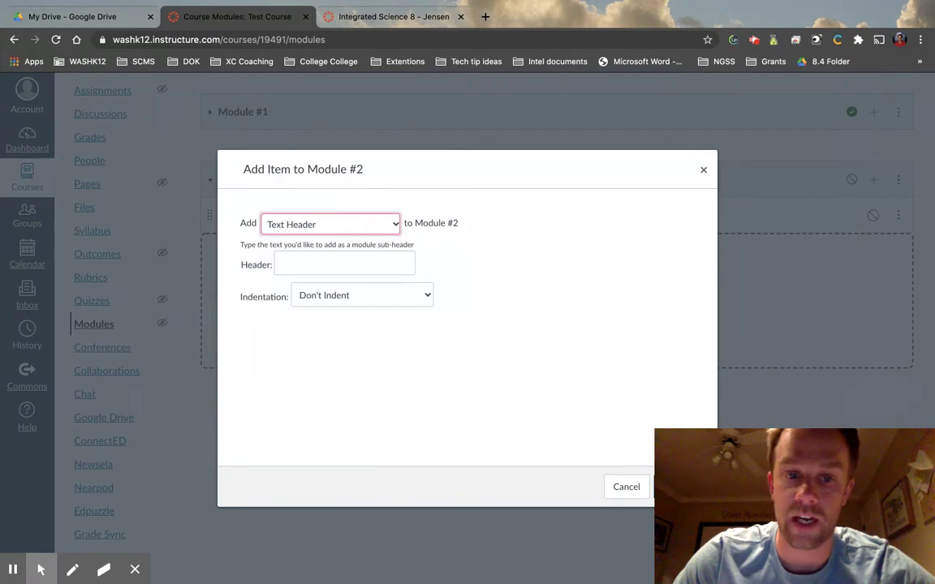
click(323, 262)
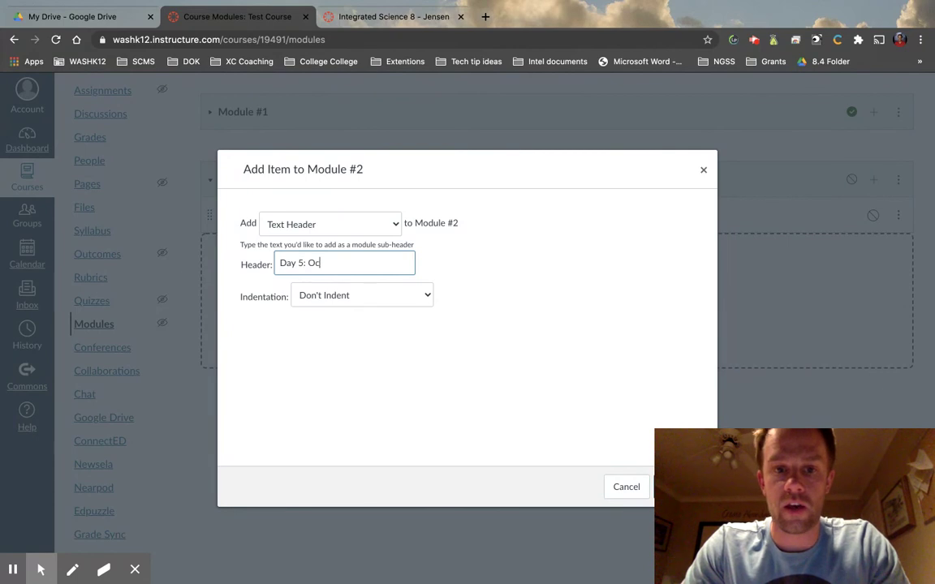
text(ber 25th)
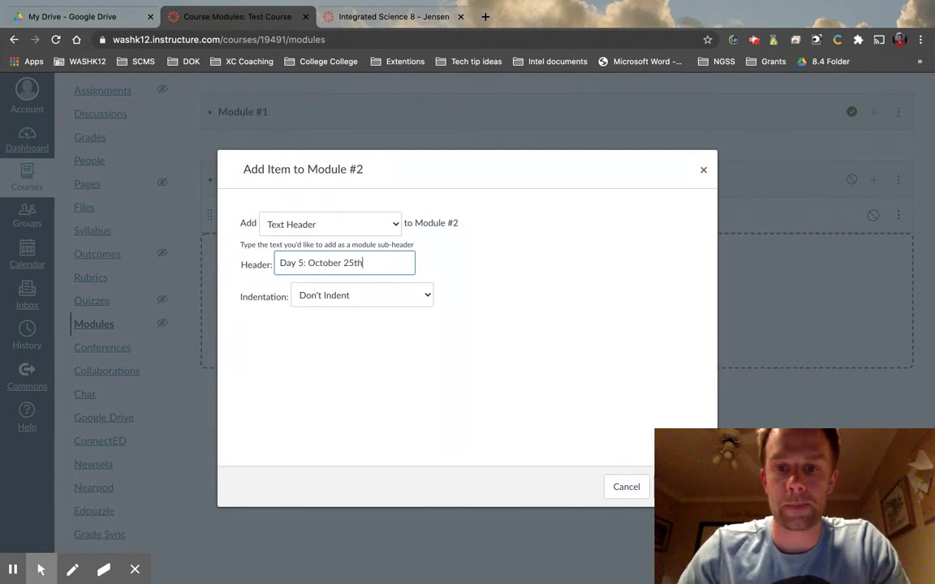
key(Return)
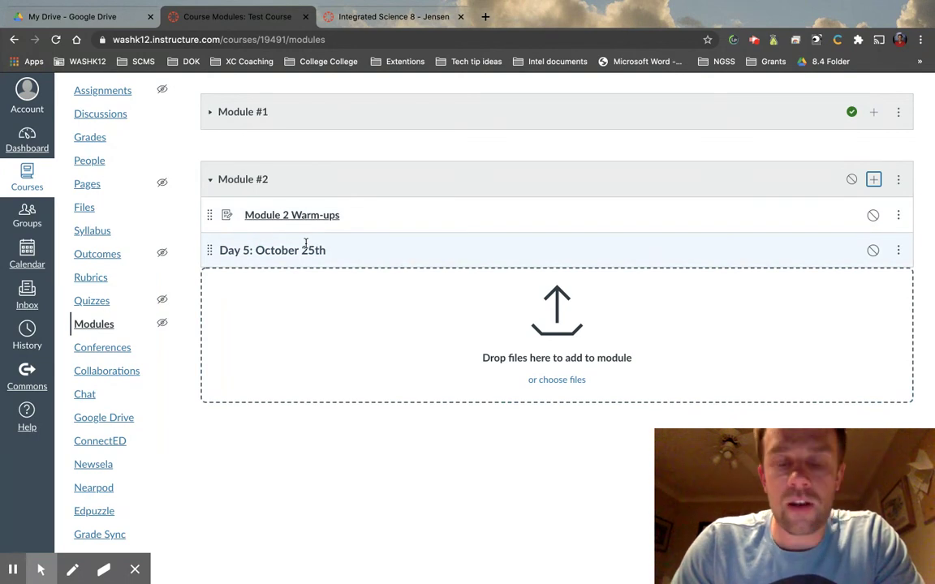
Add a new assignment named "2.1 Assignment" to Module #2 without indentation.
click(874, 180)
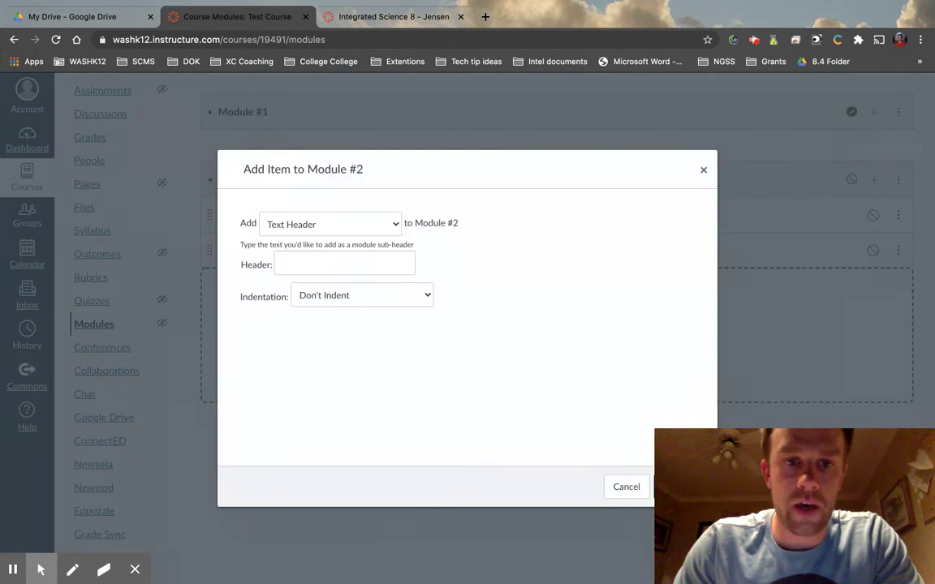
click(319, 260)
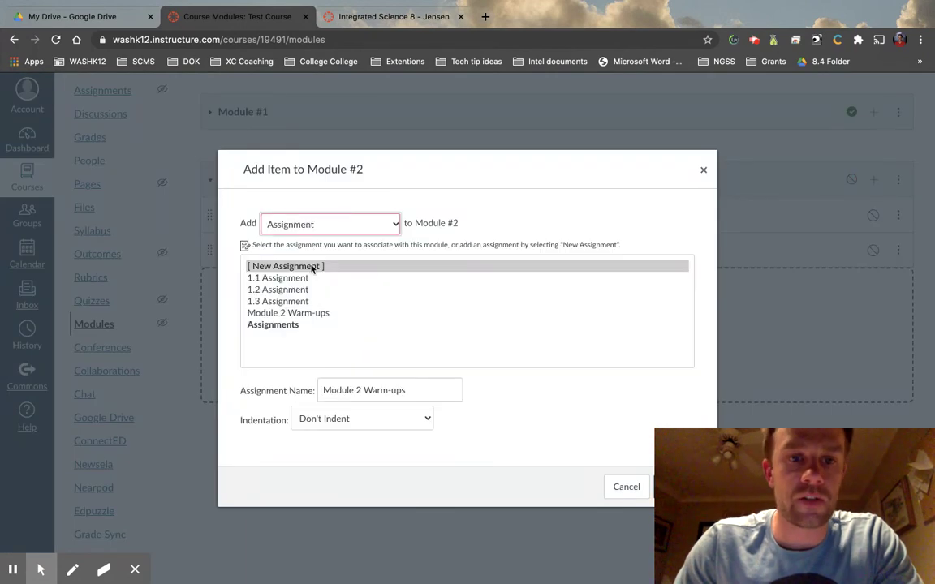
click(312, 267)
click(370, 388)
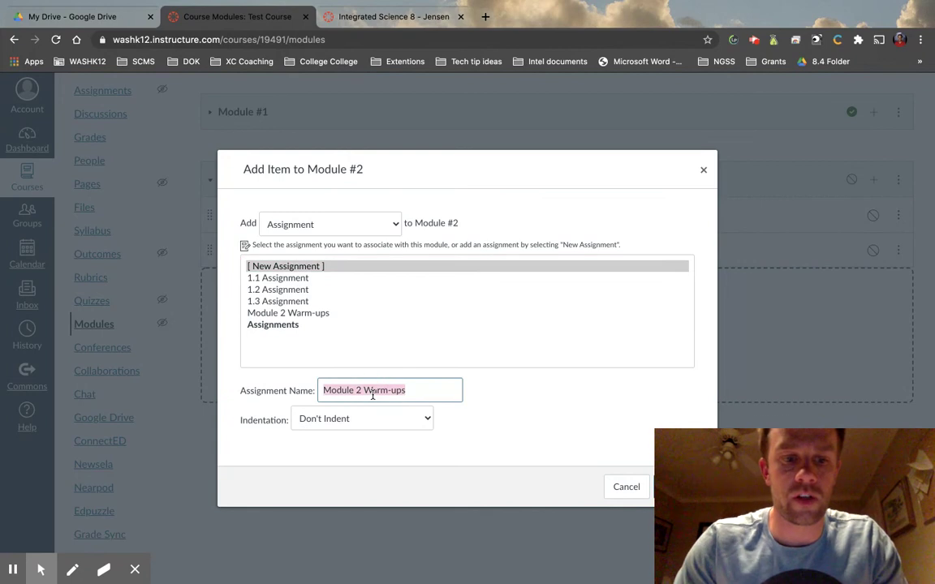
text(2)
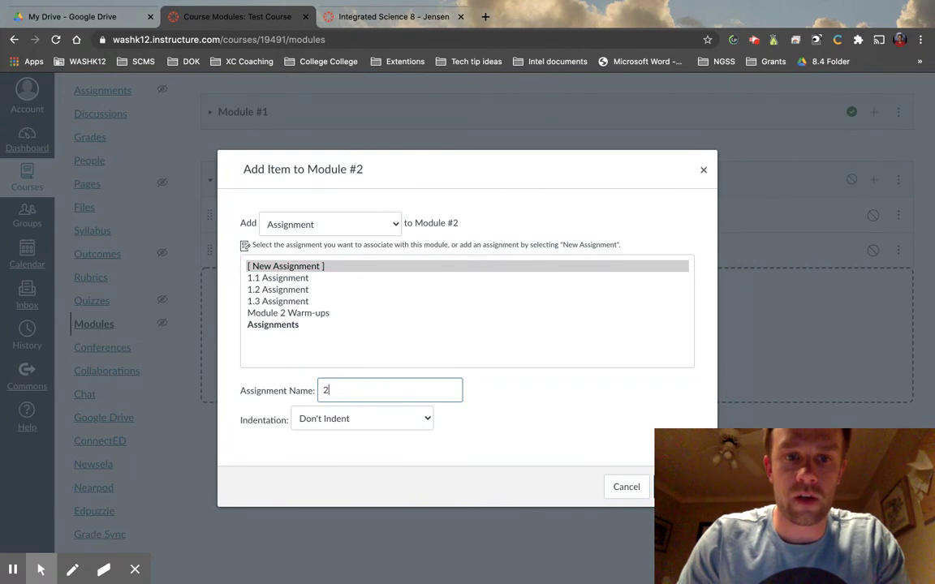
text(.1 Assignment)
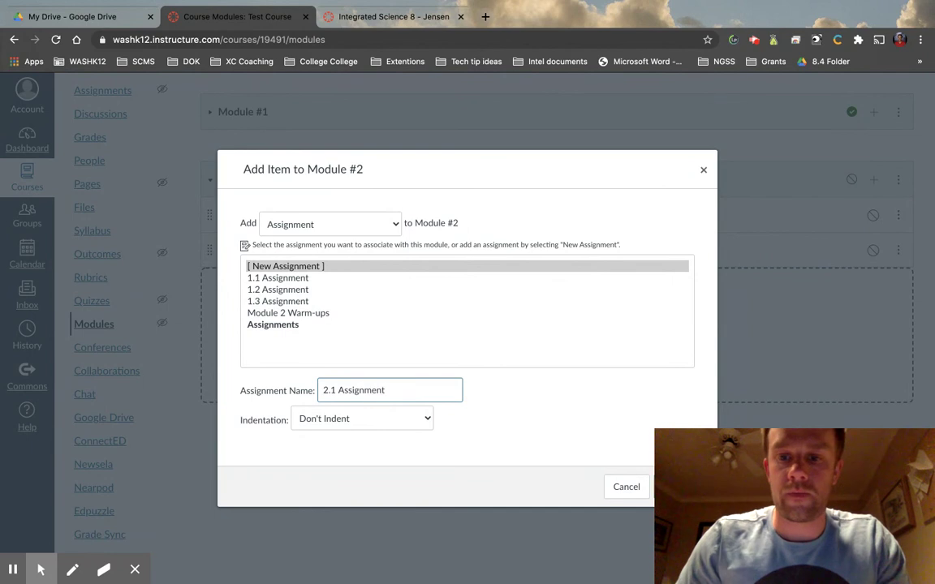
key(Return)
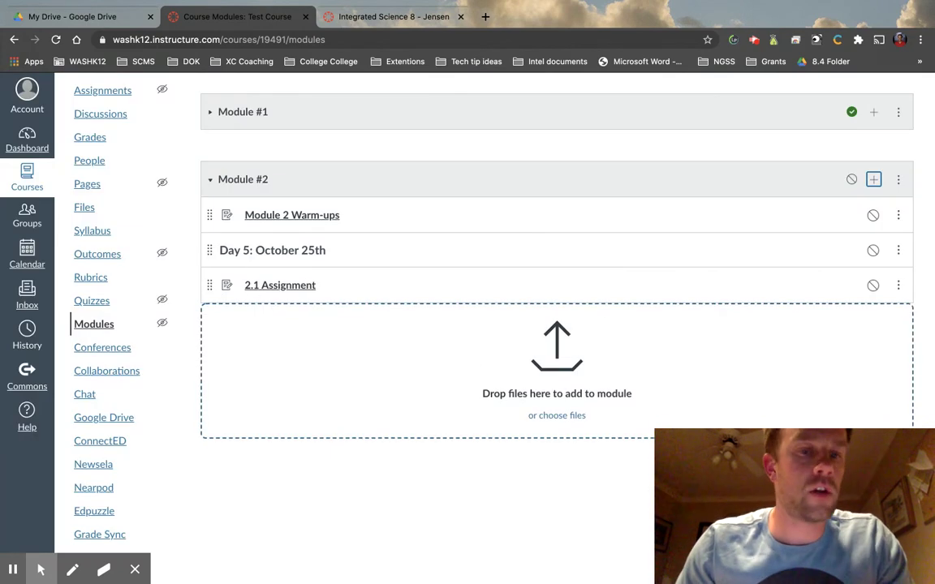
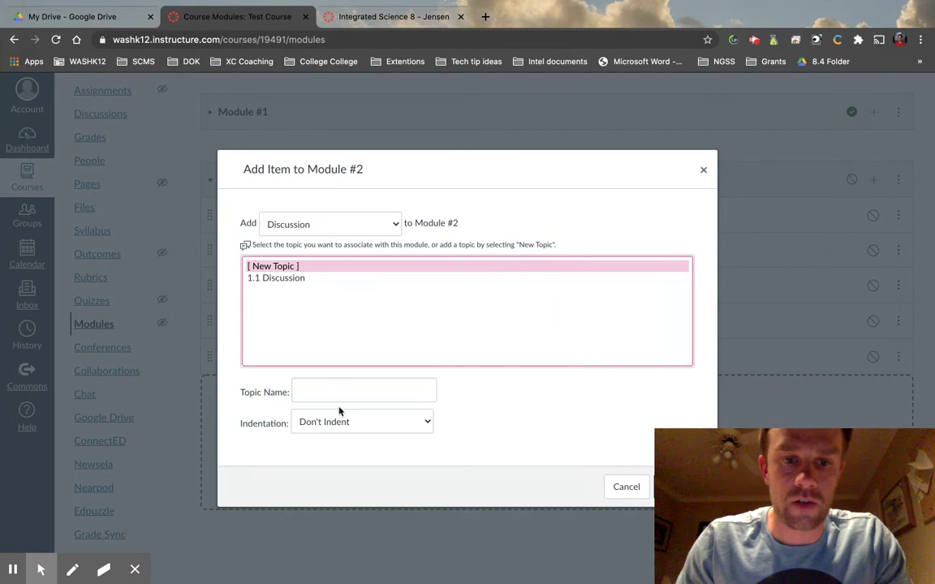
Add a new discussion topic named "2.4 Discussion board" to Module #2 without indentation.
text(2.4 Discussion board)
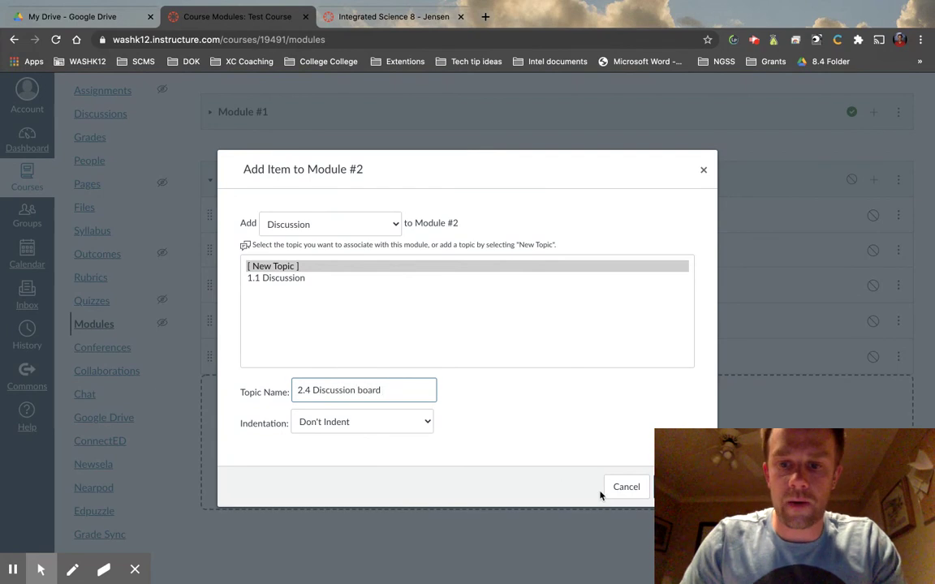
click(681, 487)
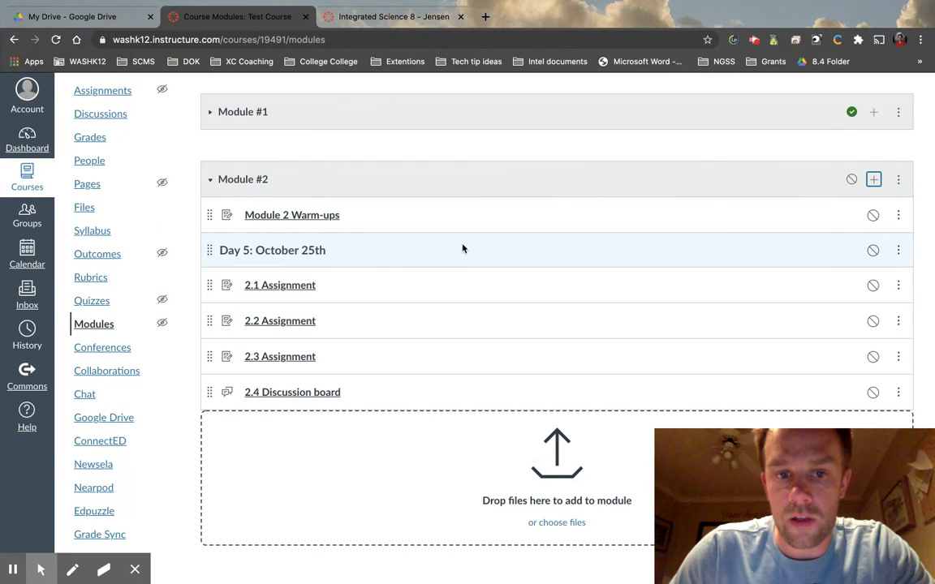
click(874, 180)
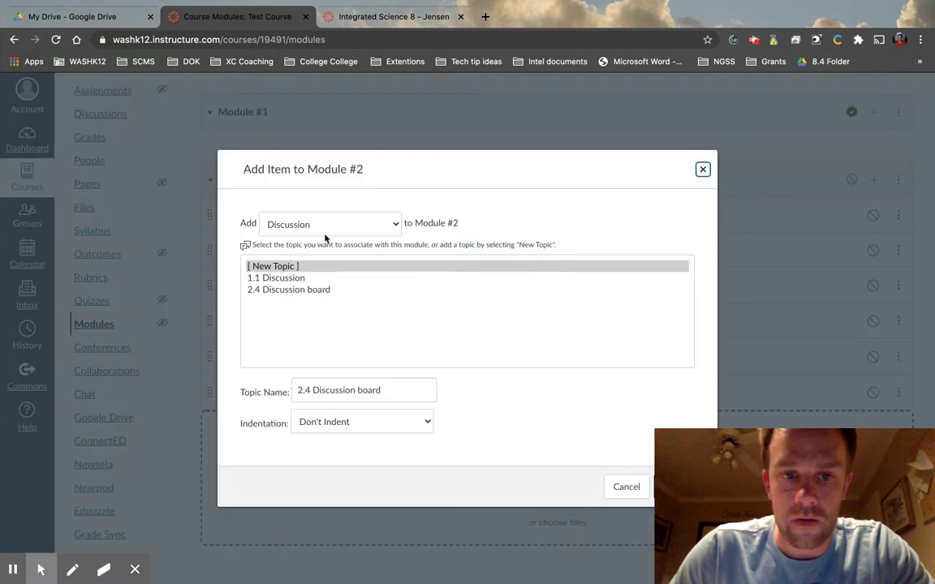
click(703, 168)
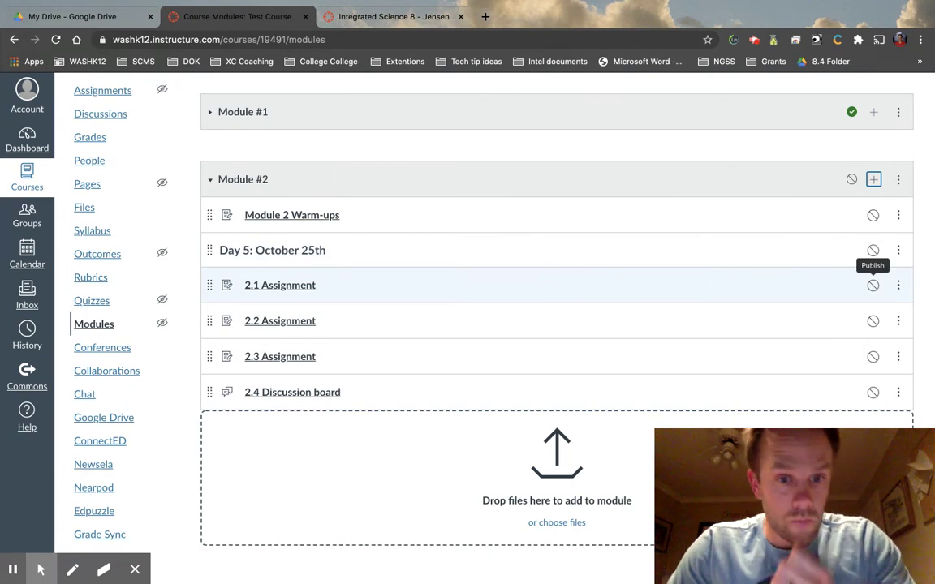
Add a new discussion topic named "2.1 Discussion board" to Module #2 and move it directly below 2.1 Assignment.
click(874, 179)
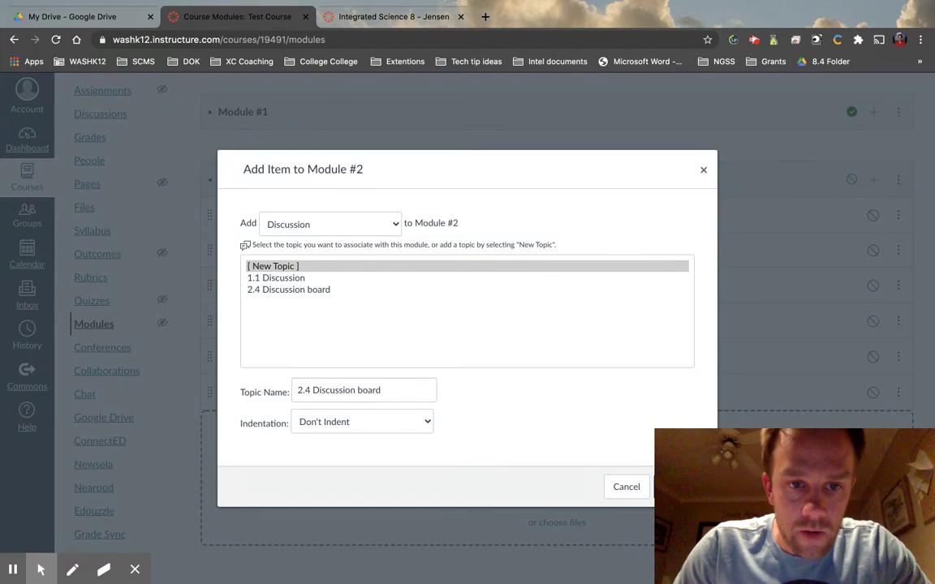
click(305, 391)
key(BackSpace)
text(1)
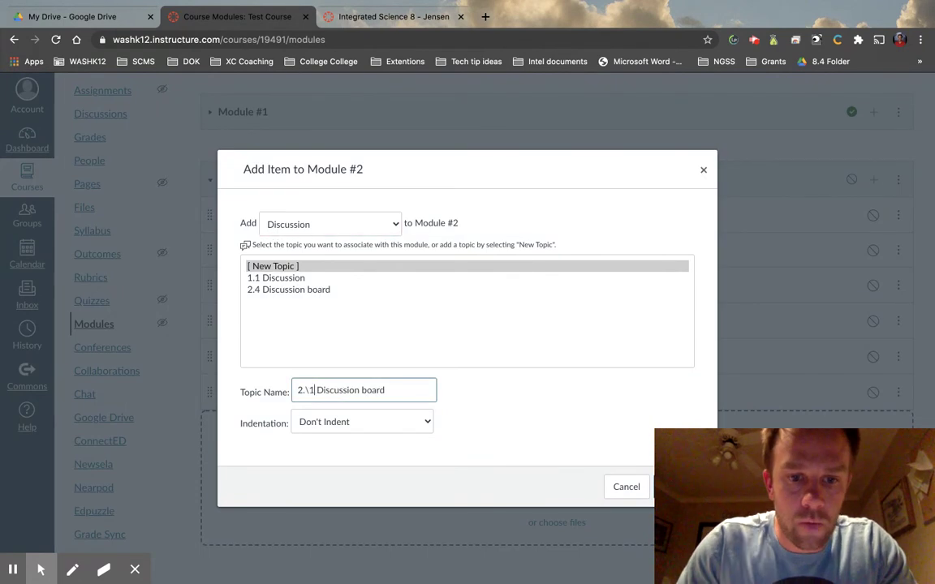
click(630, 463)
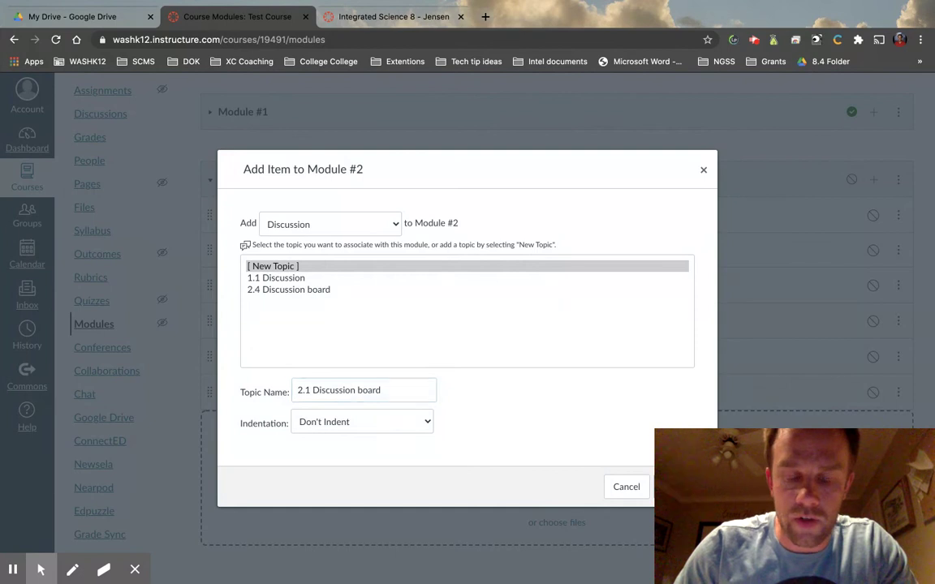
drag(208, 426, 209, 310)
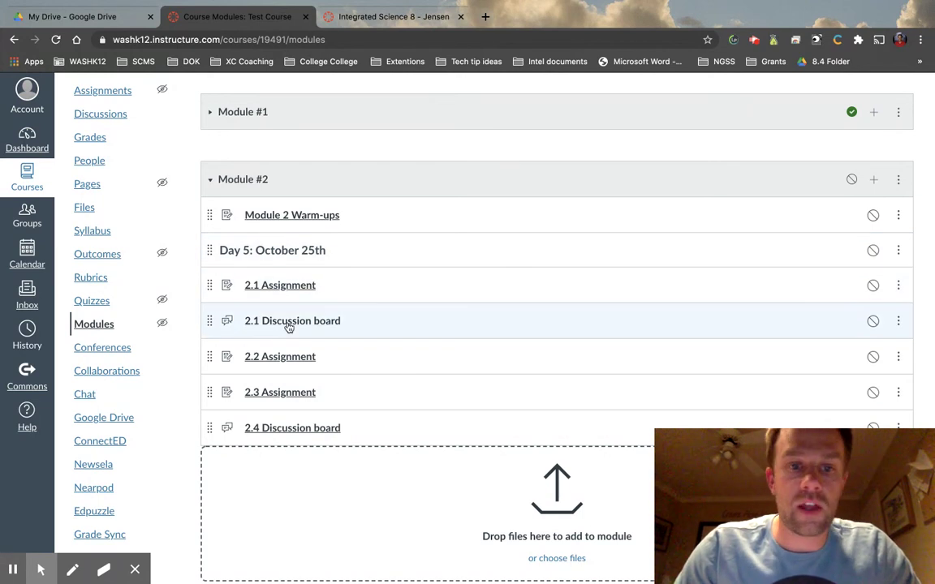
Add a text header reading "Day 6: October 26th" to Module #2 without indentation.
click(872, 178)
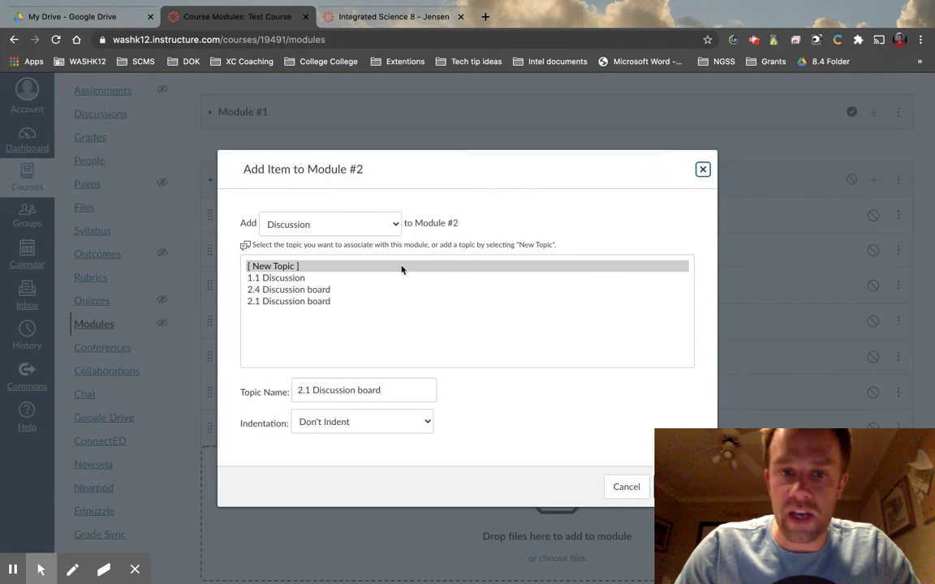
click(325, 240)
click(319, 266)
text(Day 6: October 26th)
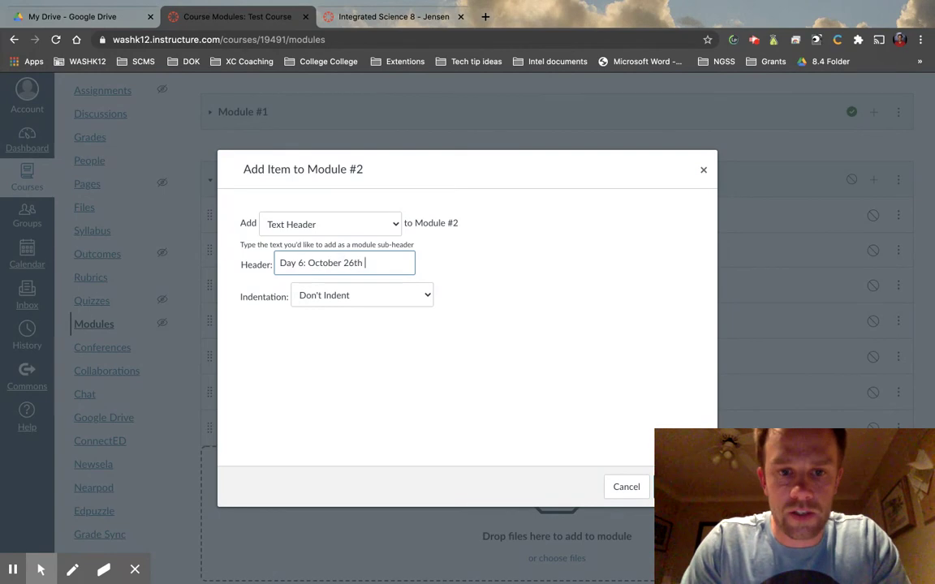
key(Return)
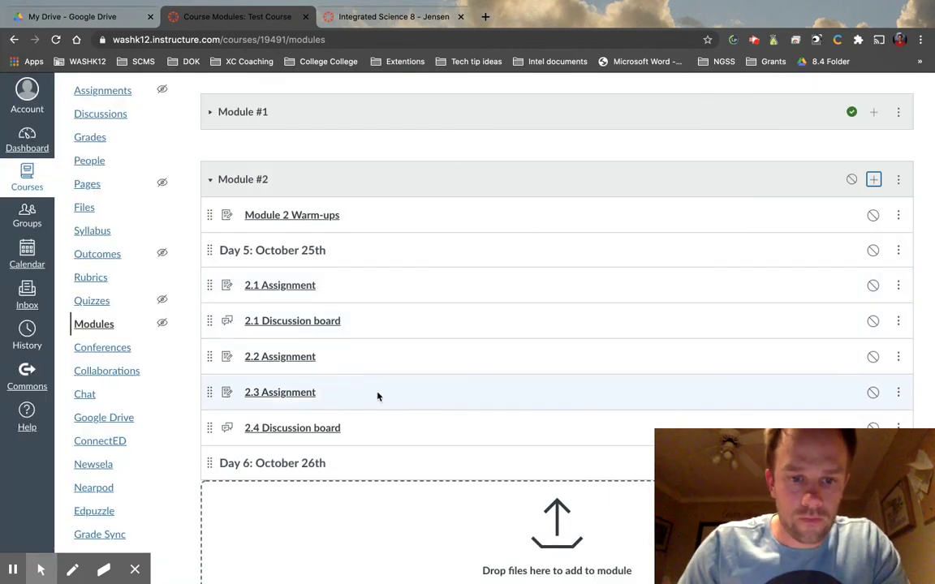
Add a text header reading "Day 7: October 27th" to Module #2 without indentation.
click(874, 179)
click(348, 262)
text(Day 7: October)
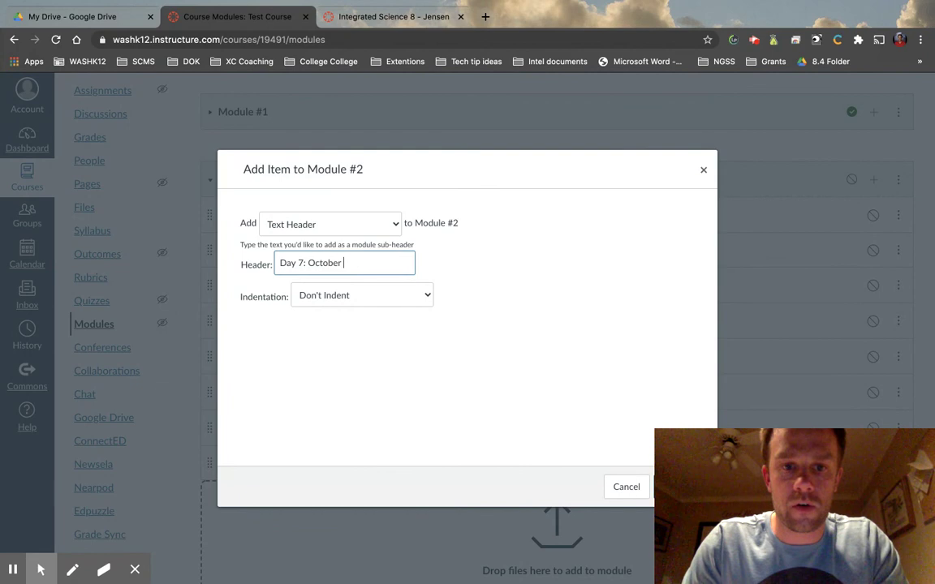
text( 27th)
key(Return)
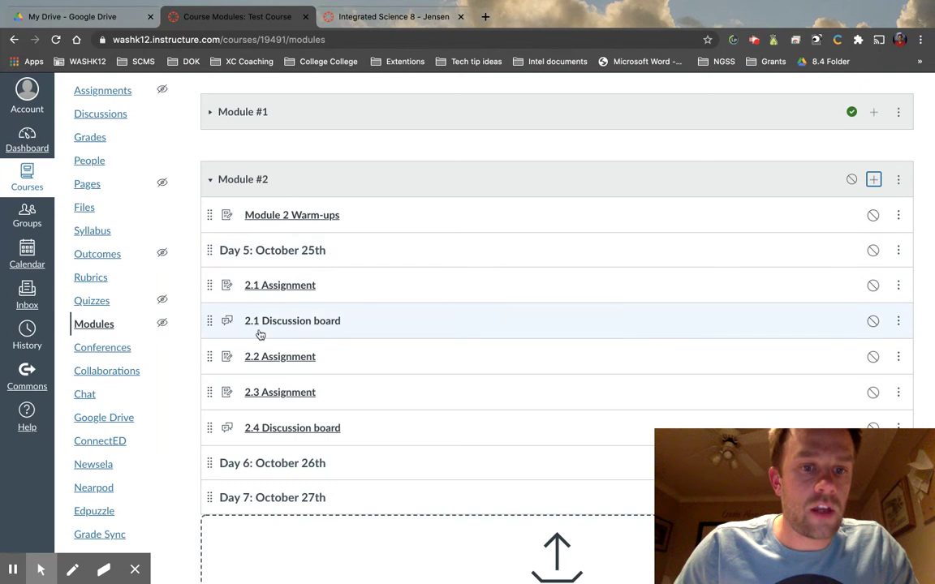
Move the Day 6: October 26th header directly above 2.2 Assignment and the Day 7: October 27th header directly above 2.4 Discussion board.
click(211, 459)
drag(211, 459, 218, 353)
drag(207, 502, 211, 454)
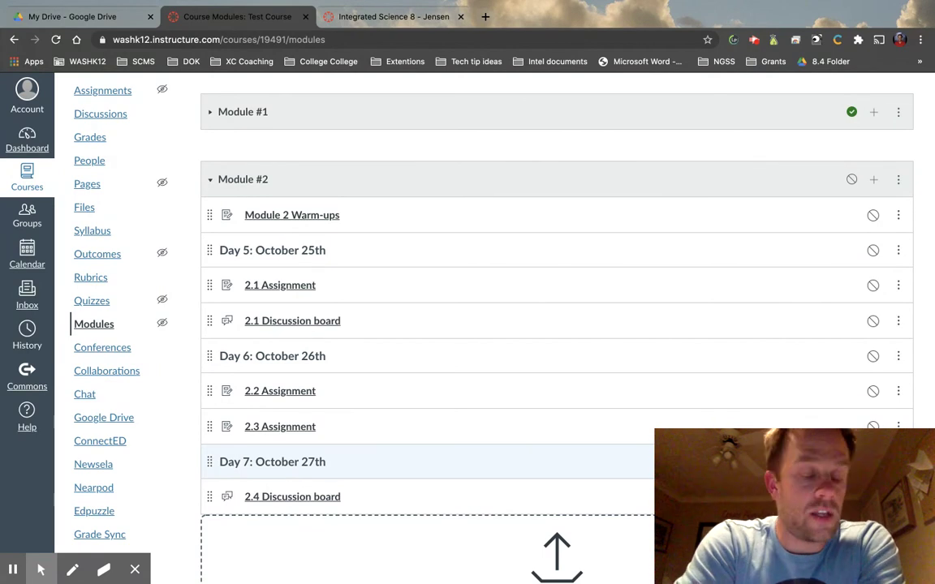
mouse_move(209, 285)
mouse_down()
mouse_move(210, 307)
mouse_move(209, 283)
mouse_up()
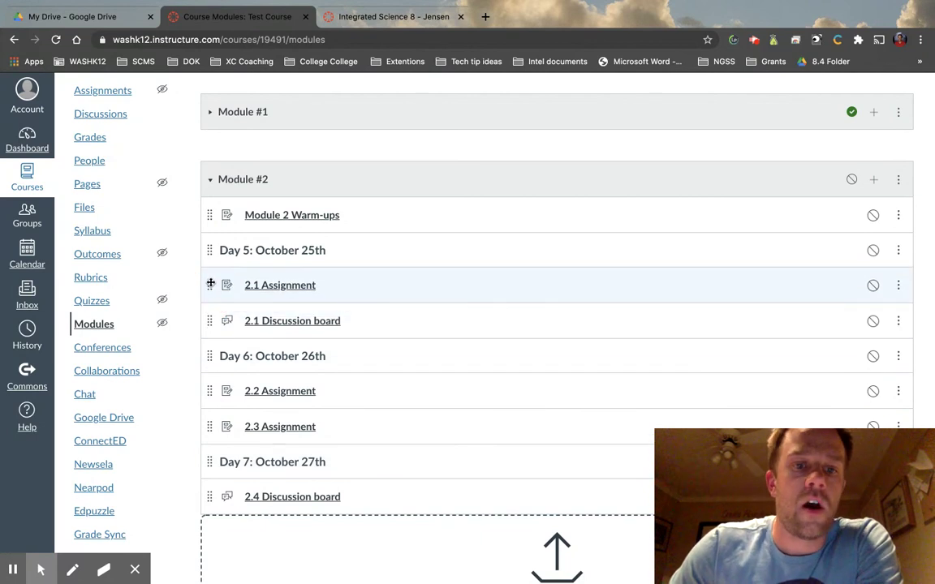
Increase the indent of 2.1 Assignment in Module #2 by three levels.
click(899, 286)
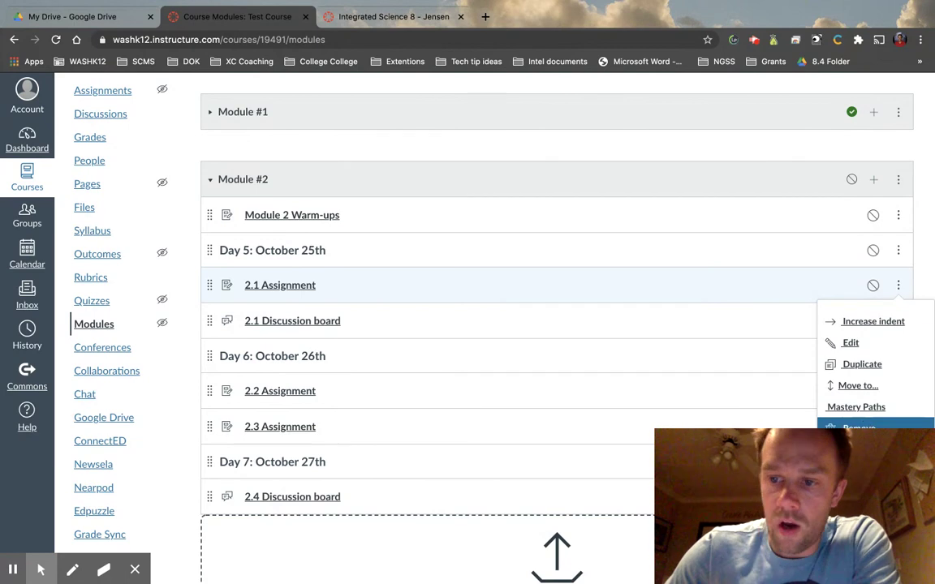
click(873, 321)
click(898, 286)
click(875, 343)
click(899, 285)
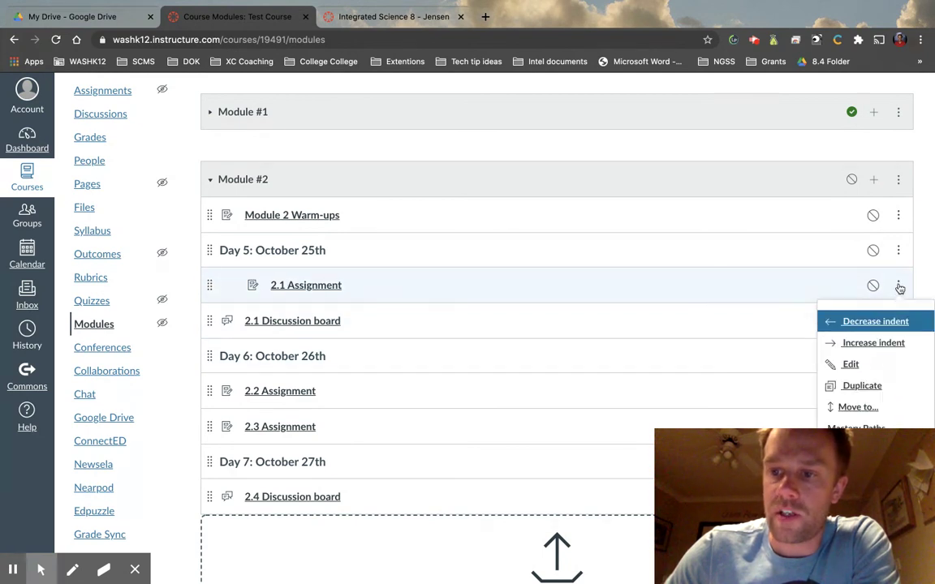
click(876, 343)
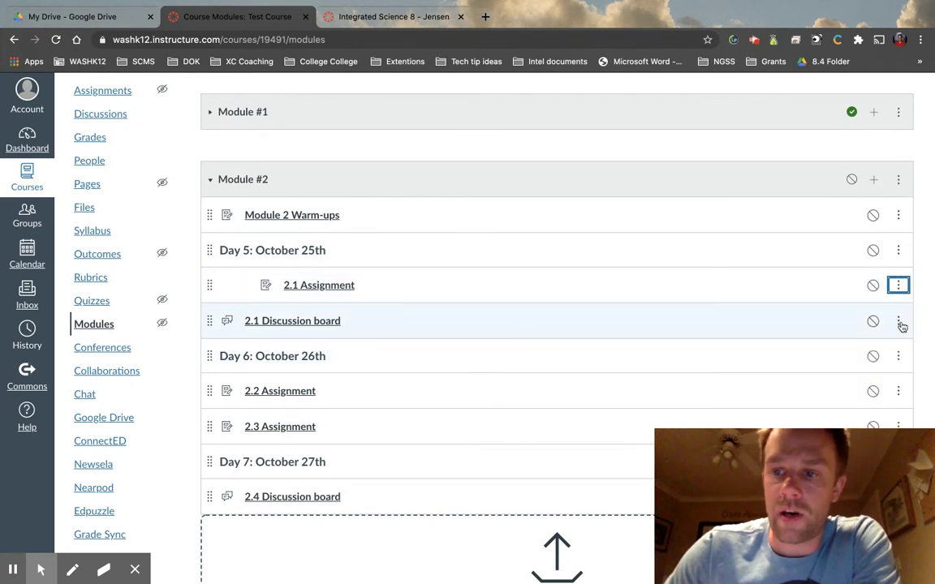
Indent the 2.1 Discussion board three levels to line up with 2.1 Assignment.
click(899, 322)
click(873, 358)
click(898, 322)
click(878, 385)
click(899, 321)
click(886, 380)
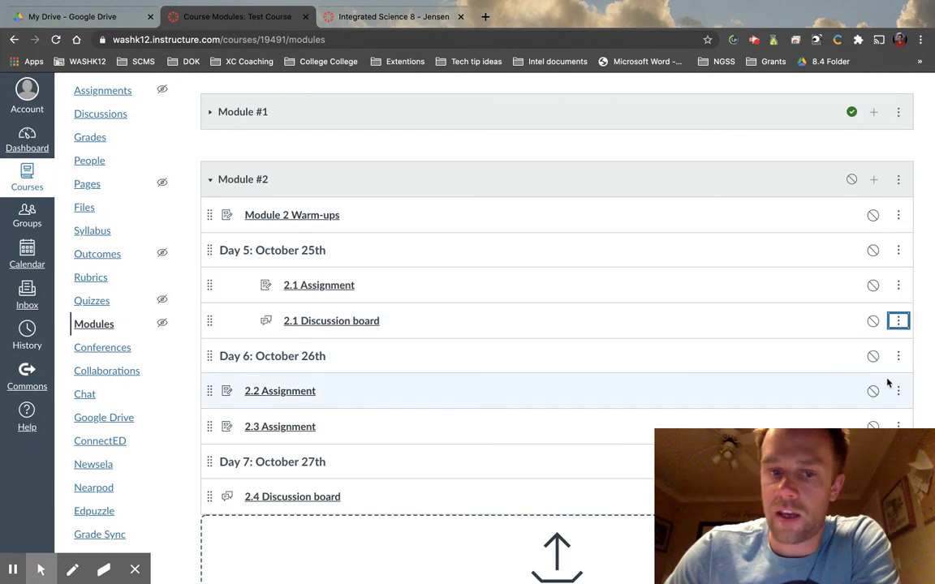
Indent 2.2 Assignment three levels beneath the Day 6: October 26th header.
click(898, 396)
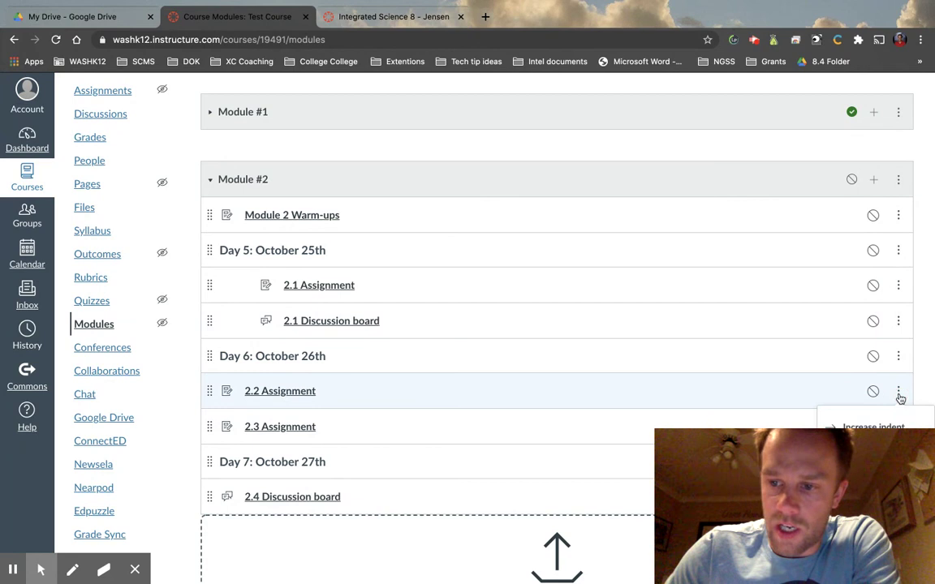
click(881, 426)
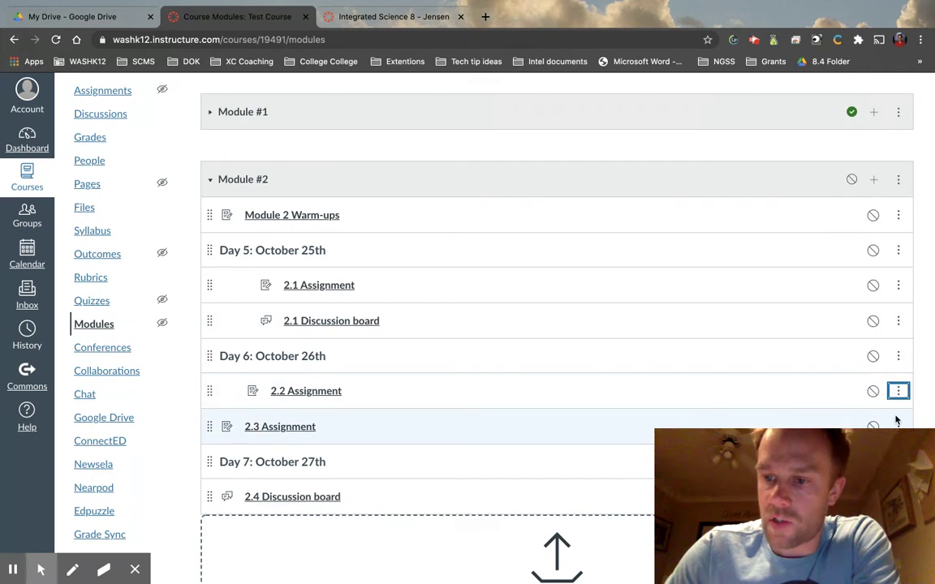
scroll(879, 384, down, 1)
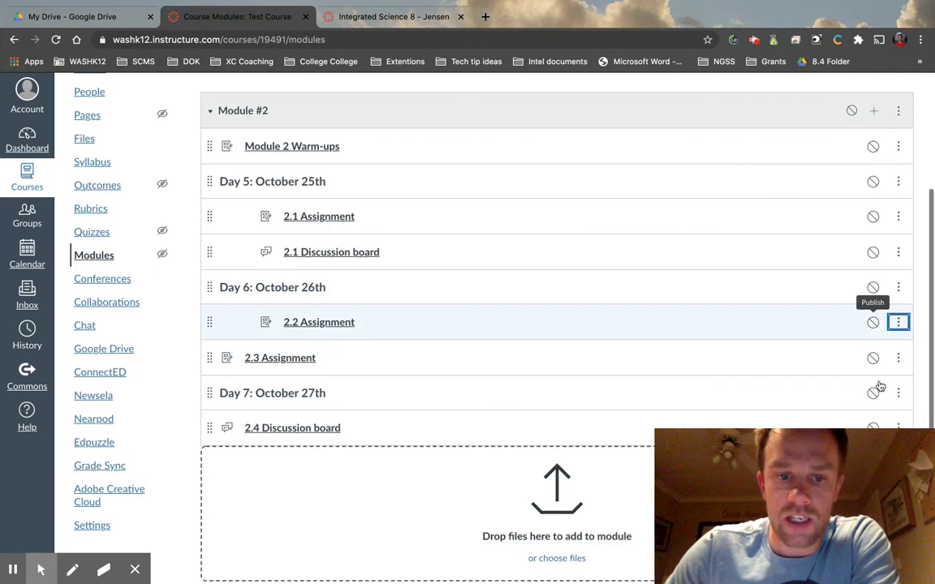
Indent 2.3 Assignment three levels to line up with 2.2 Assignment.
click(899, 361)
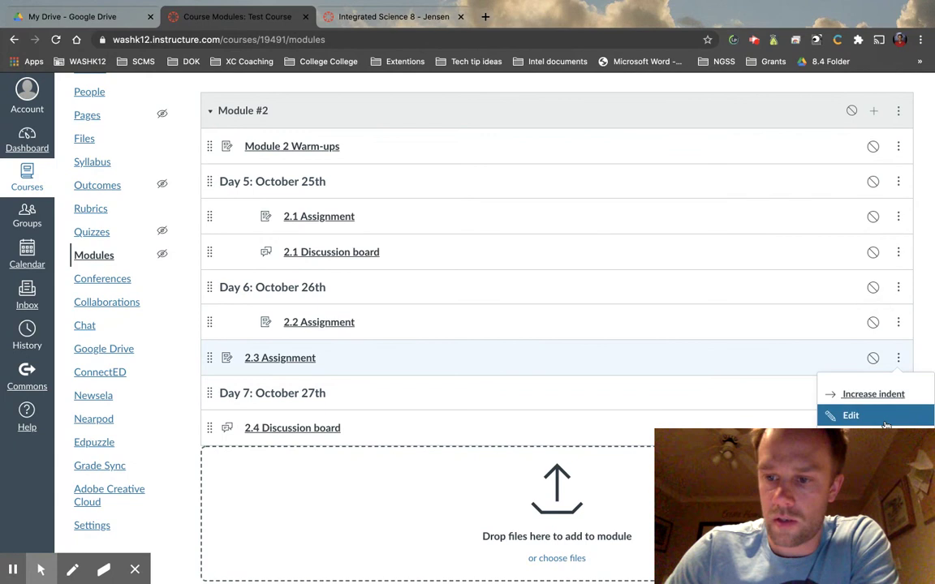
click(887, 393)
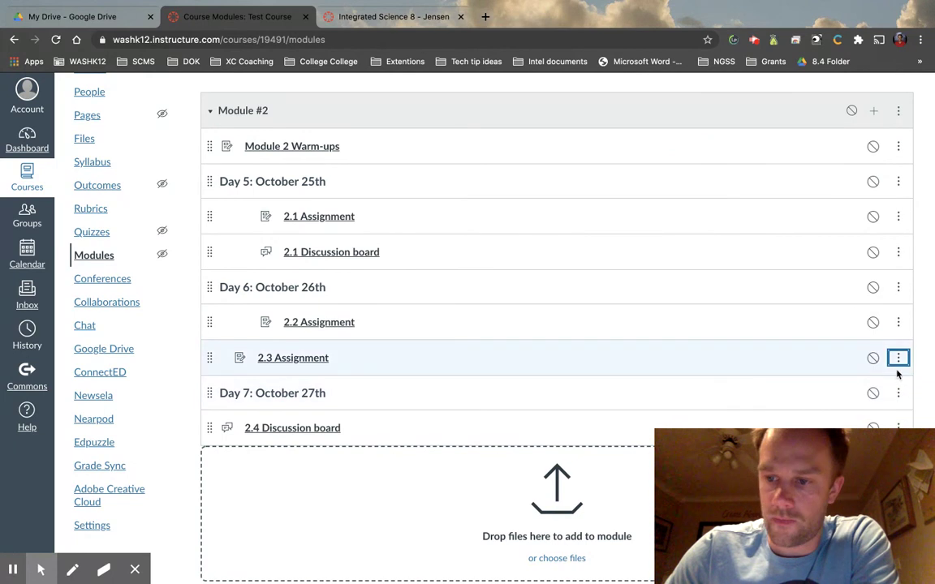
click(899, 363)
click(892, 414)
click(899, 367)
click(892, 413)
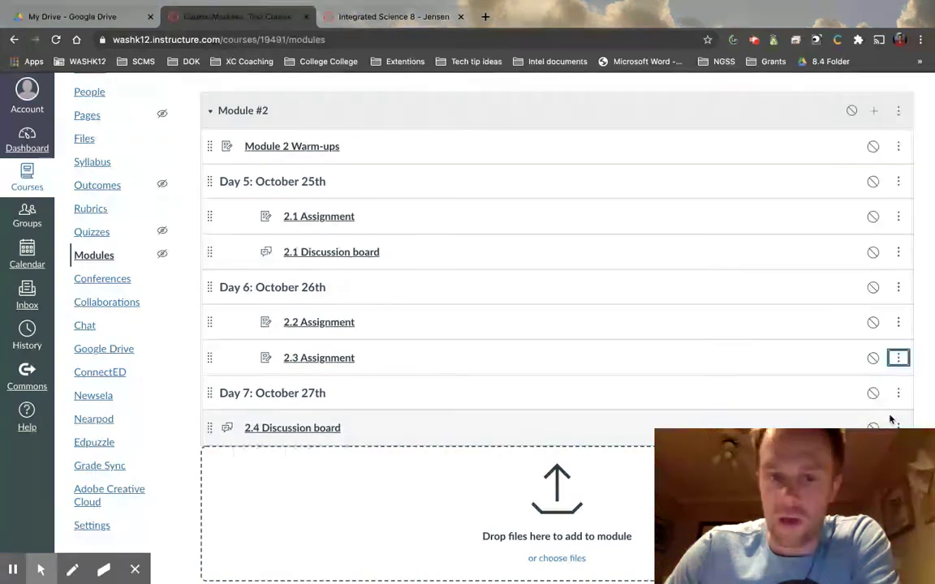
Move the Day 7: October 27th header directly above 2.3 Assignment and remove 2.4 Discussion board from Module #2.
drag(209, 393, 209, 355)
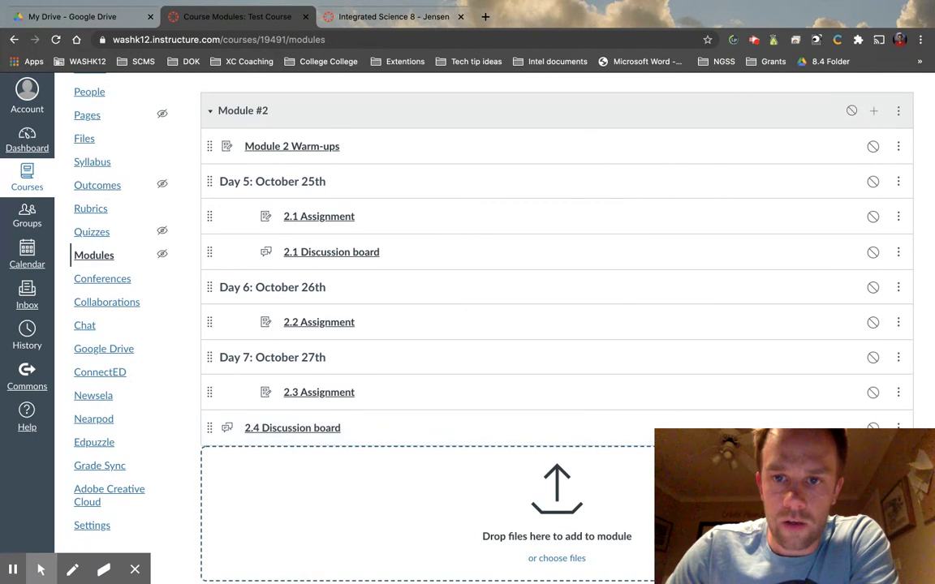
scroll(559, 315, up, 3)
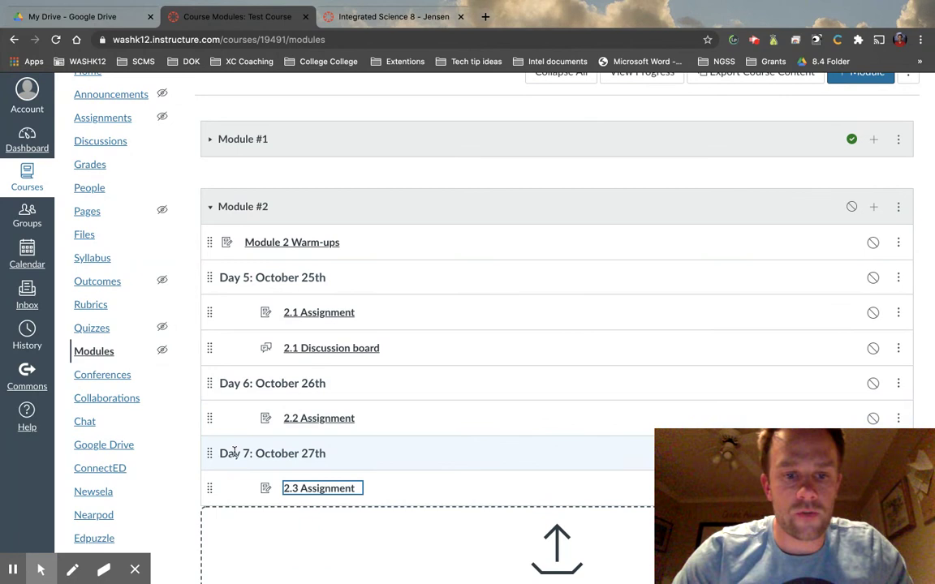
Reorder Module #2 newest day first below the warm-ups: Day 7 with 2.3 Assignment, Day 6 with 2.2 Assignment, Day 5 with the 2.1 items.
drag(212, 457, 214, 274)
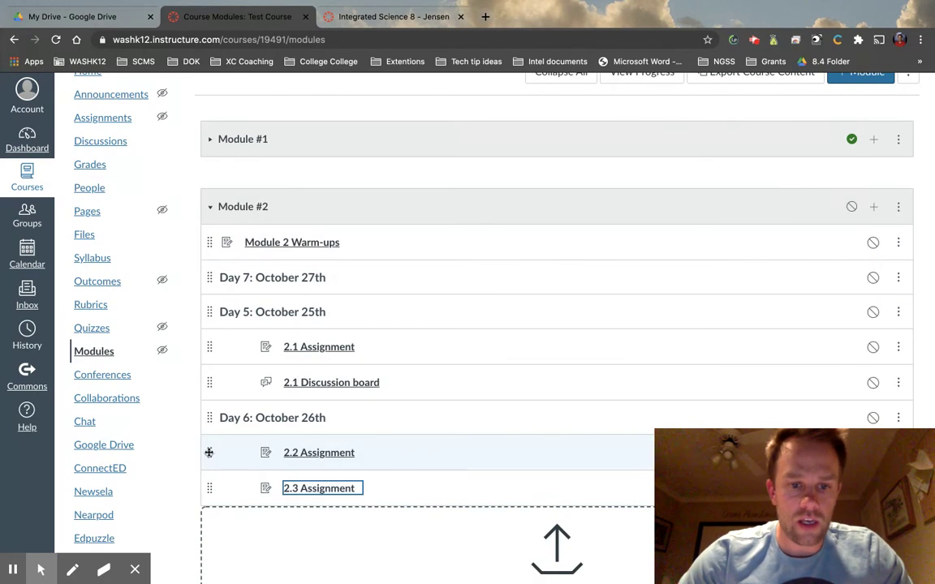
drag(209, 486, 212, 302)
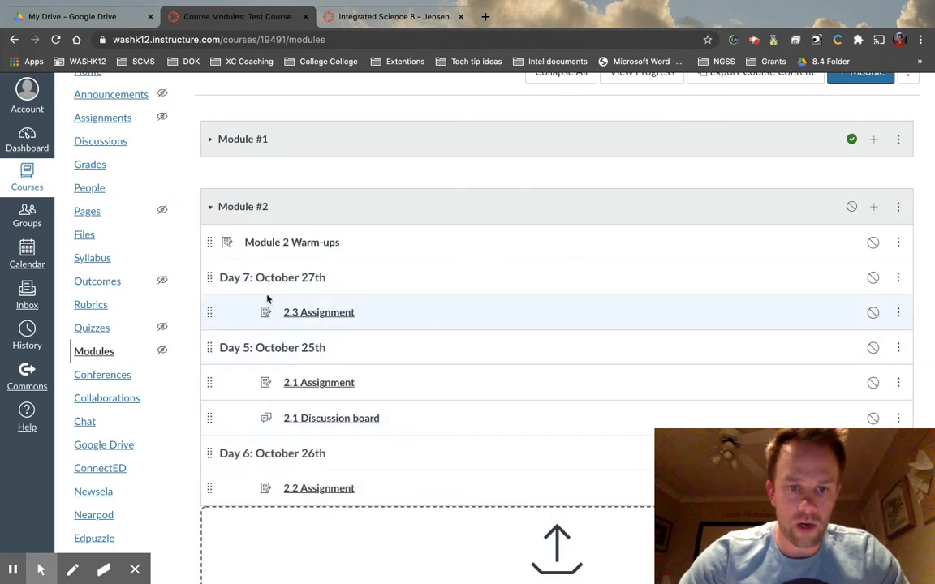
drag(209, 453, 214, 304)
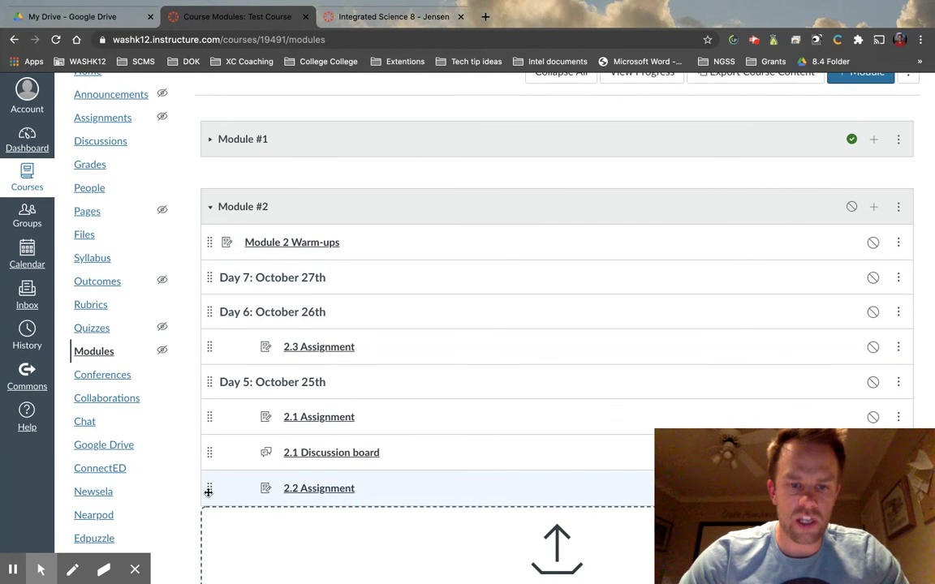
drag(208, 491, 215, 341)
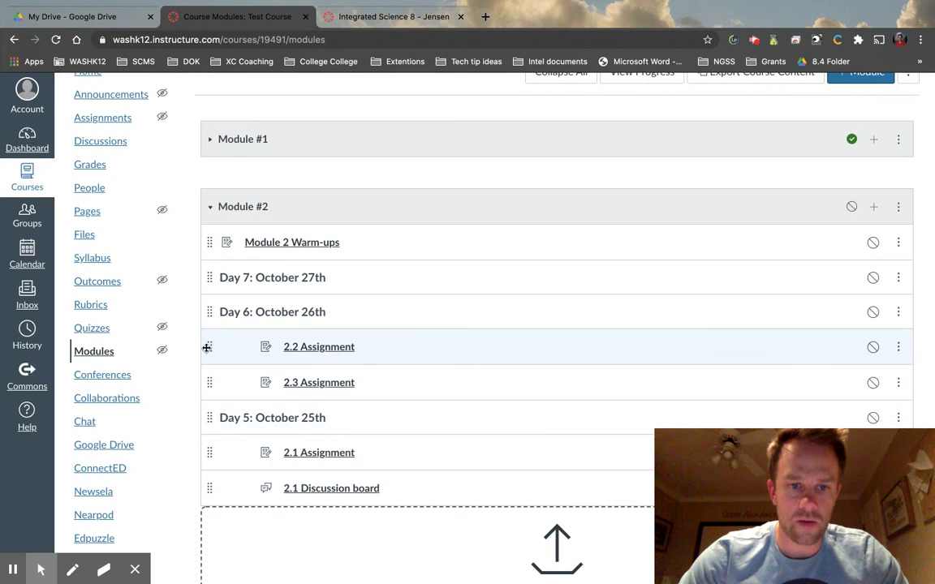
drag(208, 382, 209, 308)
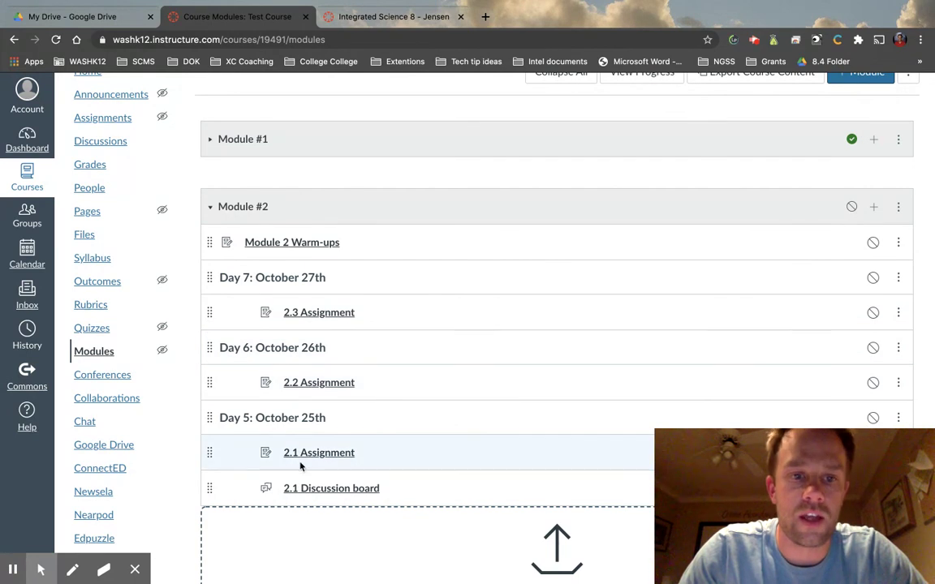
Collapse and expand Module #1 and Module #2 to compare how their items are organised.
scroll(299, 465, down, 1)
click(242, 193)
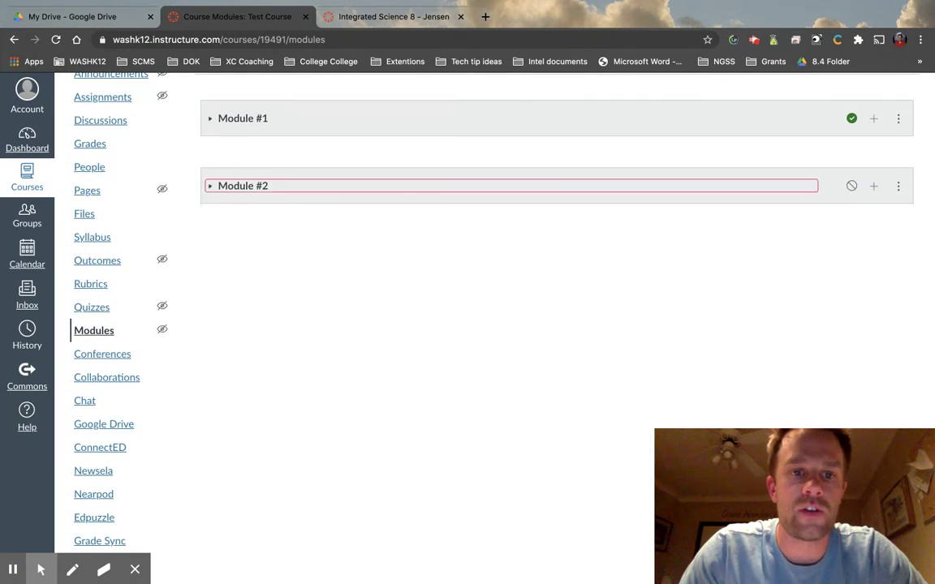
click(224, 118)
click(236, 120)
click(224, 118)
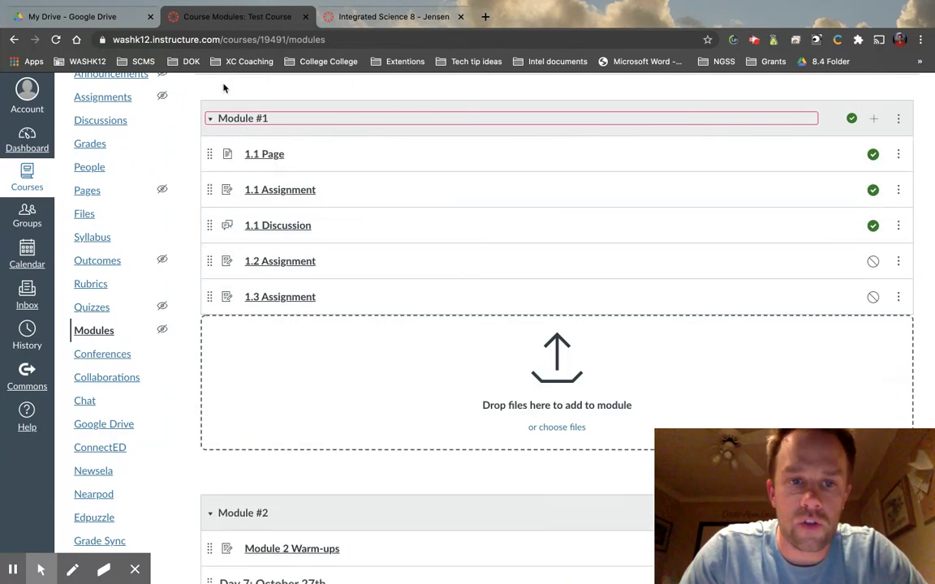
scroll(286, 248, down, 3)
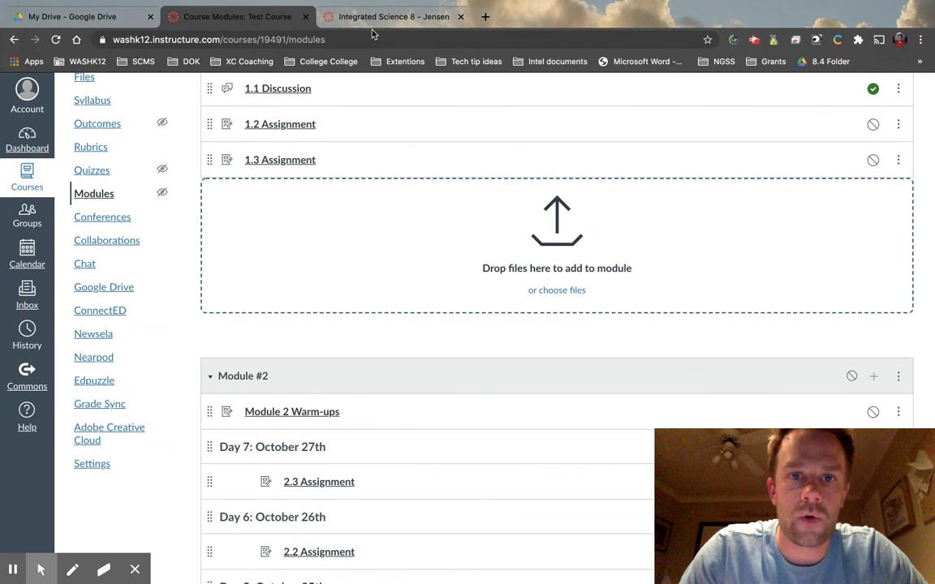
Review the day-by-day module layout in the Integrated Science 8 course, and return to the Test Course modules.
click(345, 14)
scroll(349, 372, down, 2)
scroll(349, 371, down, 3)
scroll(349, 372, up, 7)
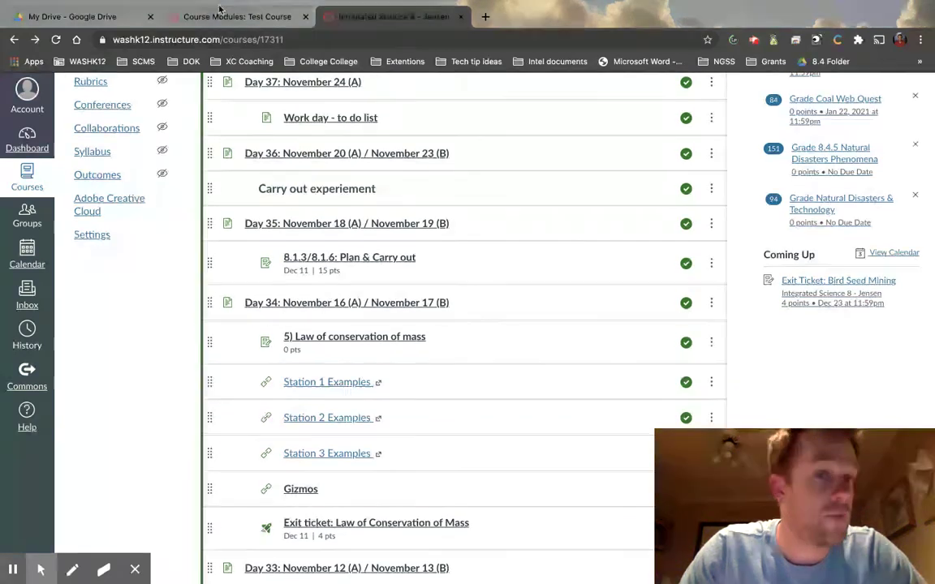
key(ctrl+shift+Tab)
scroll(453, 387, up, 2)
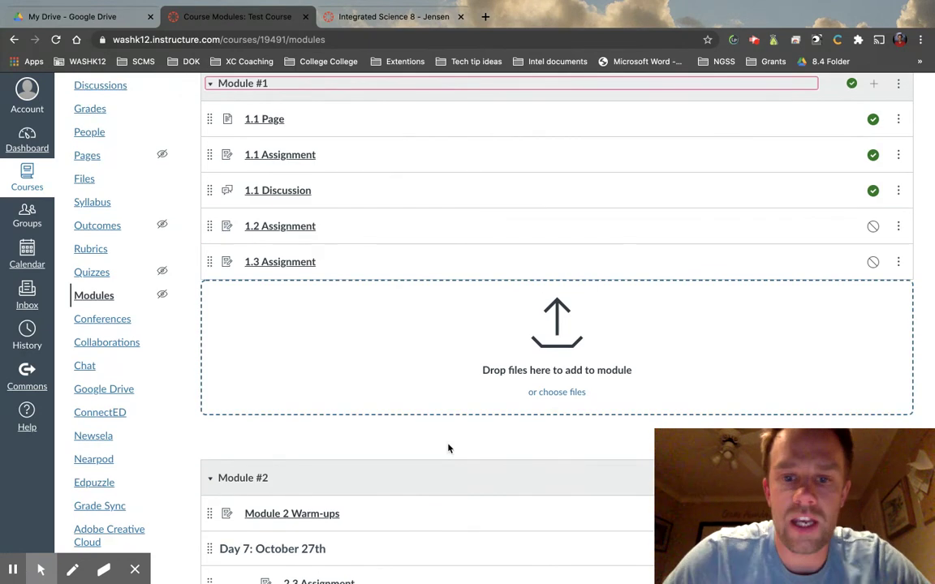
Examine the day order in Module #2, collapse both modules, and reopen them to review their contents.
scroll(449, 446, down, 5)
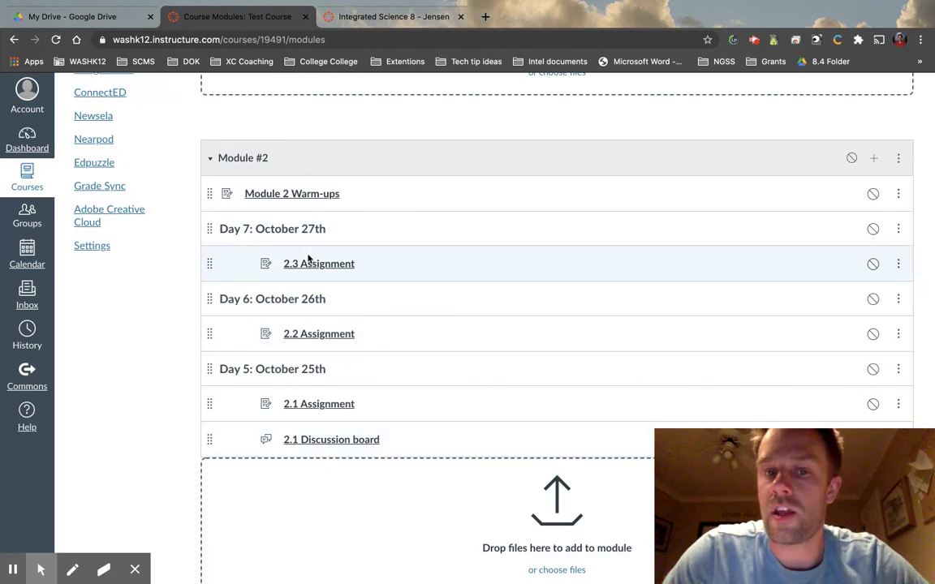
click(248, 157)
scroll(249, 156, up, 1)
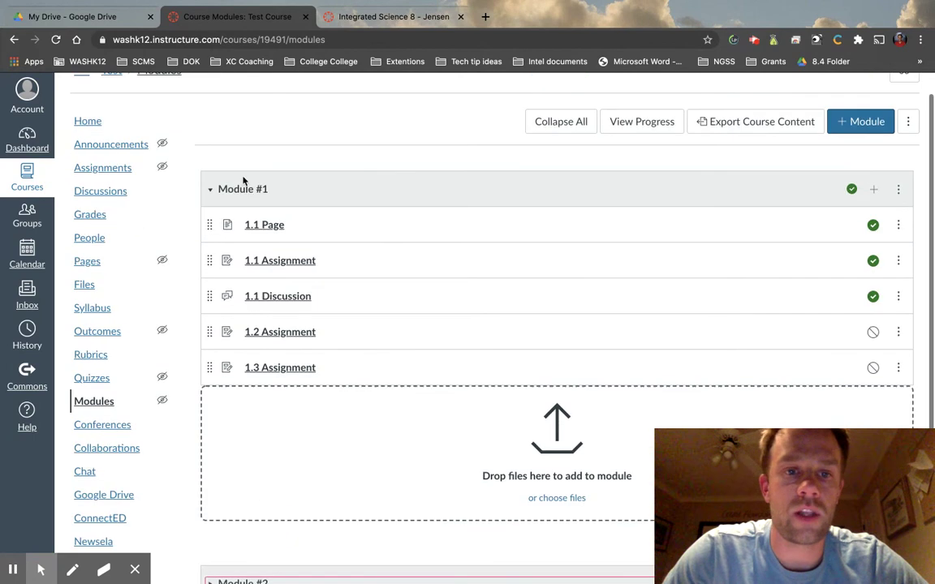
click(242, 189)
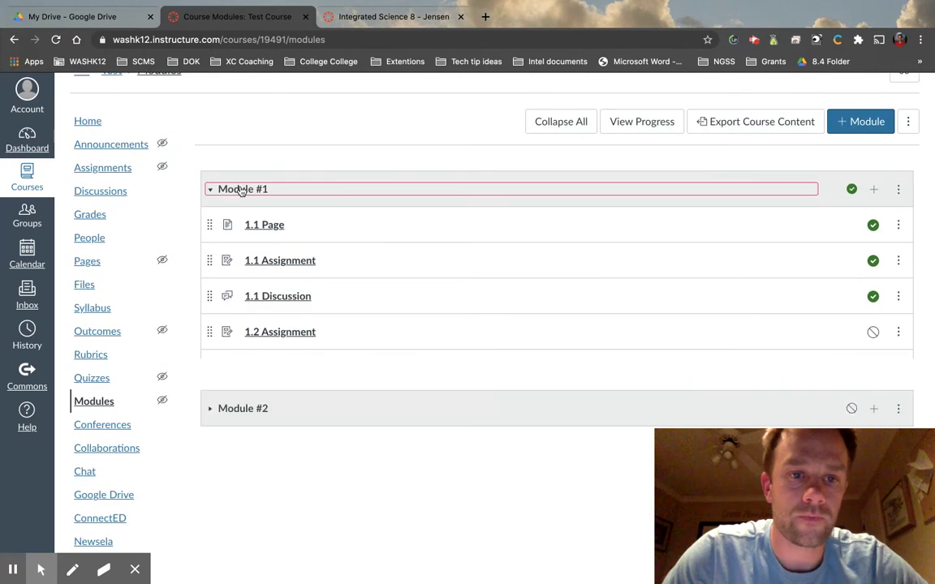
click(241, 188)
scroll(238, 302, down, 1)
scroll(238, 302, down, 3)
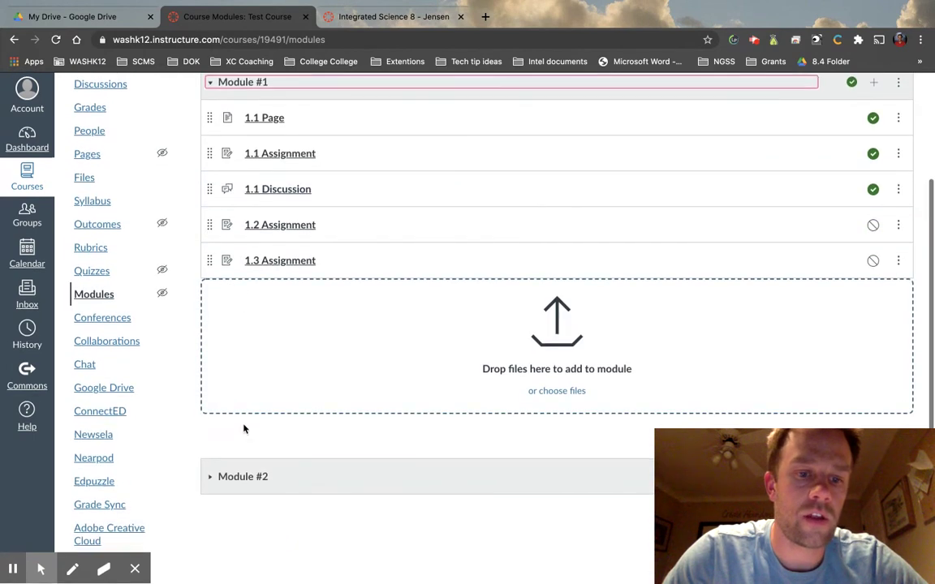
click(242, 477)
scroll(242, 475, down, 6)
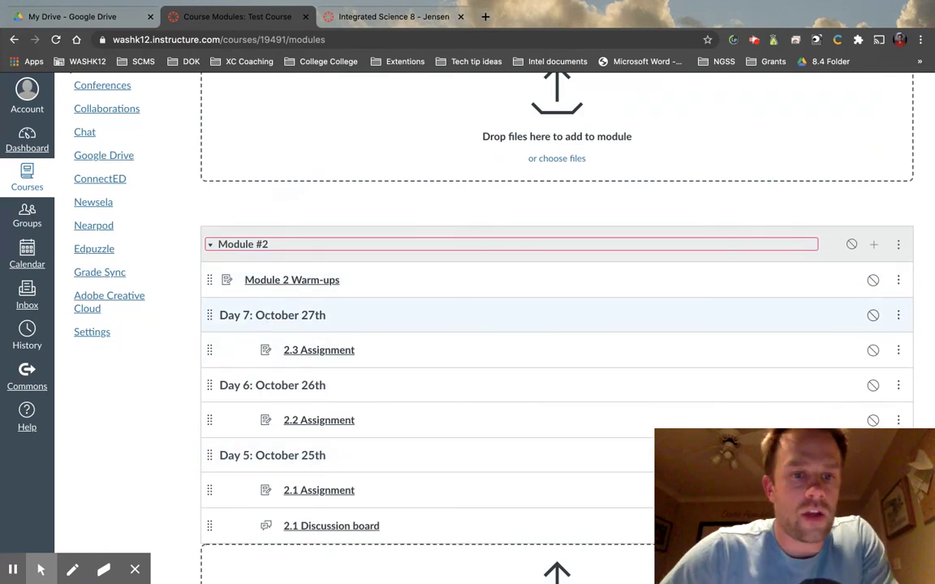
scroll(271, 222, up, 4)
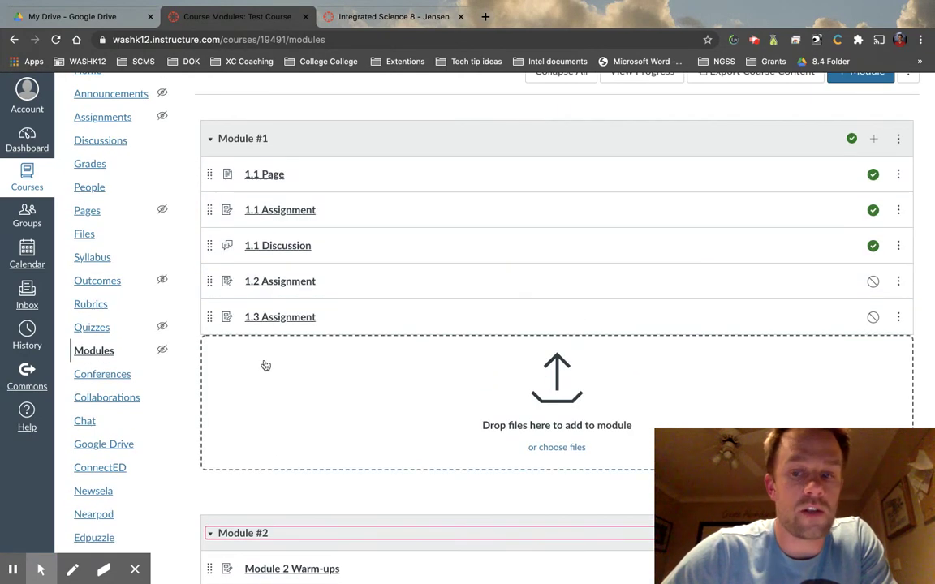
Collapse Module #1 and Module #2 so only their headings are listed.
click(246, 135)
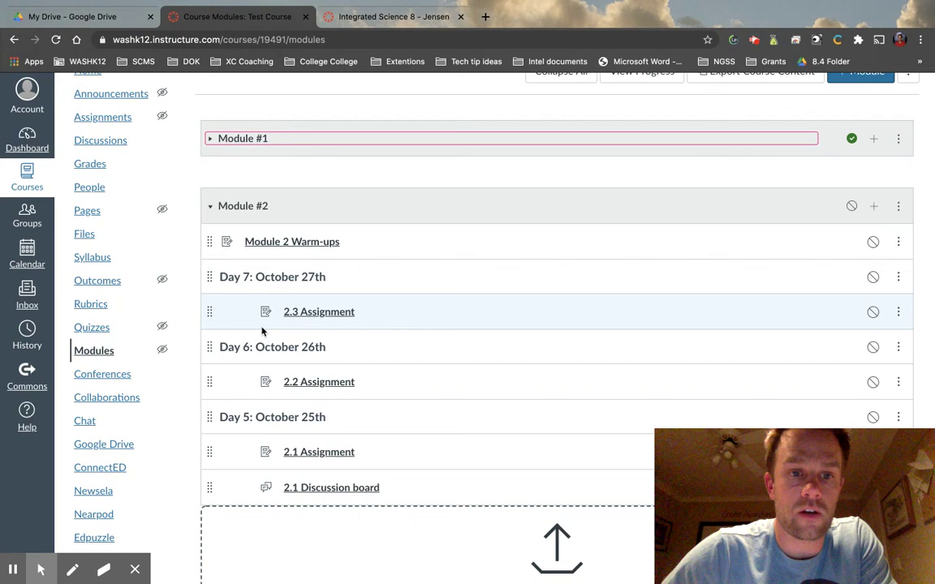
click(252, 207)
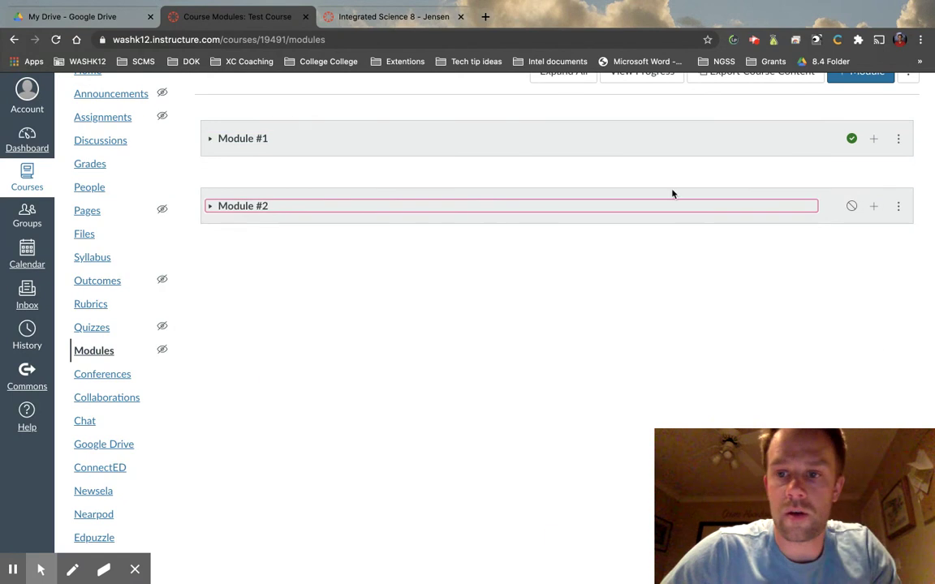
drag(631, 153, 642, 281)
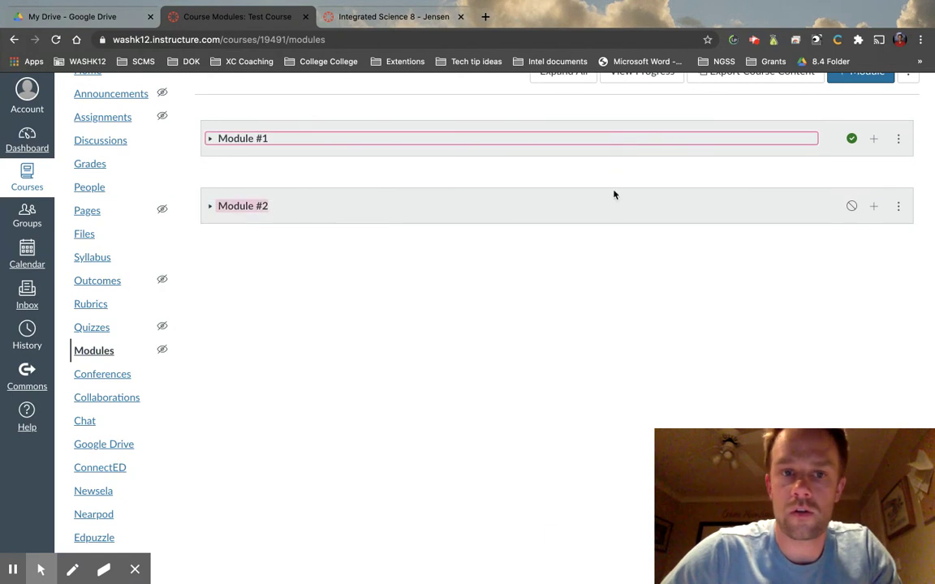
Expand Module #1 and Module #2 again and look over their full item lists.
click(459, 139)
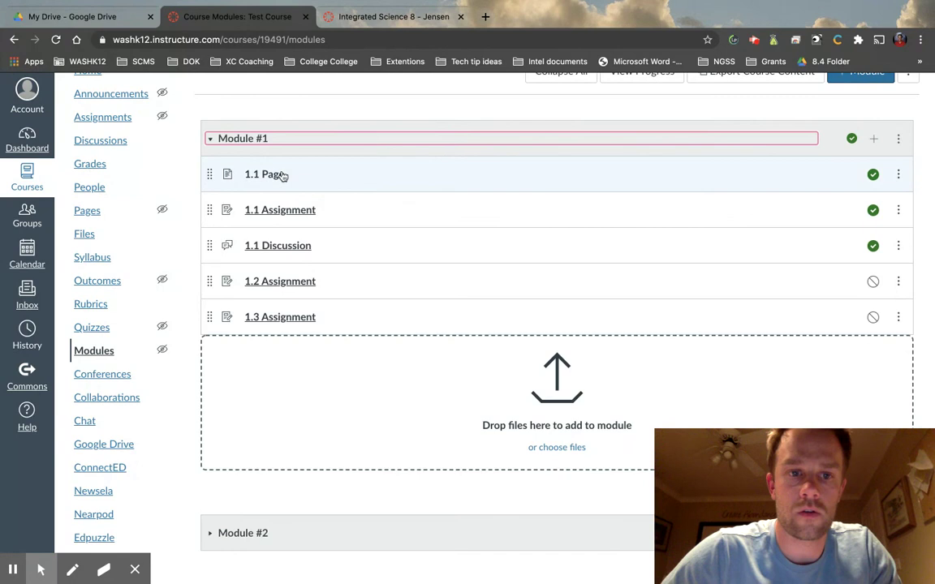
scroll(256, 449, down, 1)
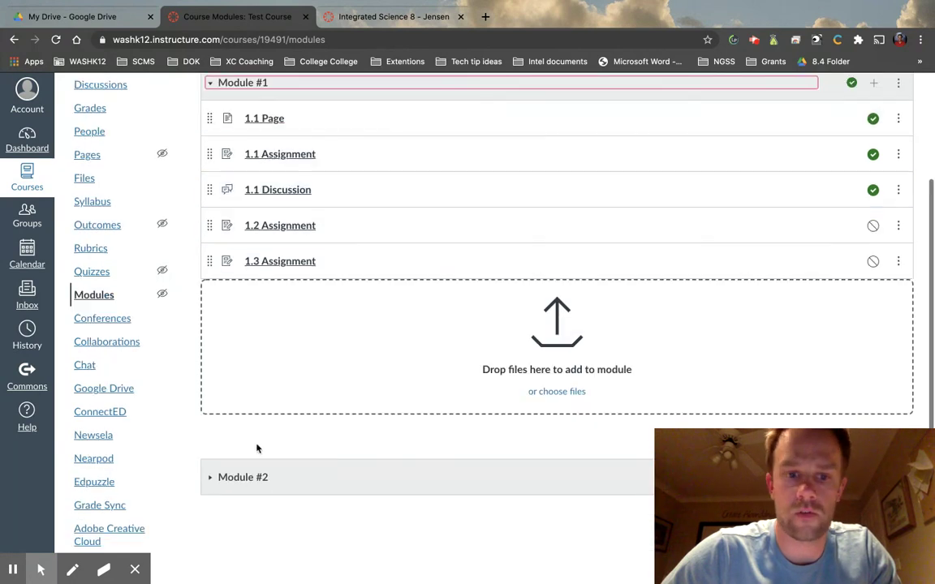
click(249, 480)
scroll(650, 446, down, 5)
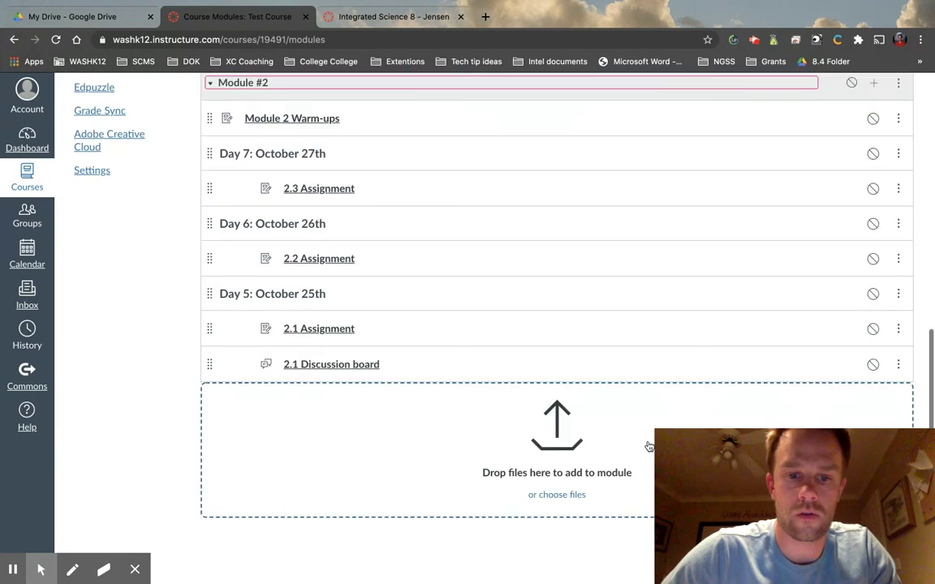
scroll(845, 235, up, 3)
drag(896, 284, 883, 149)
click(855, 245)
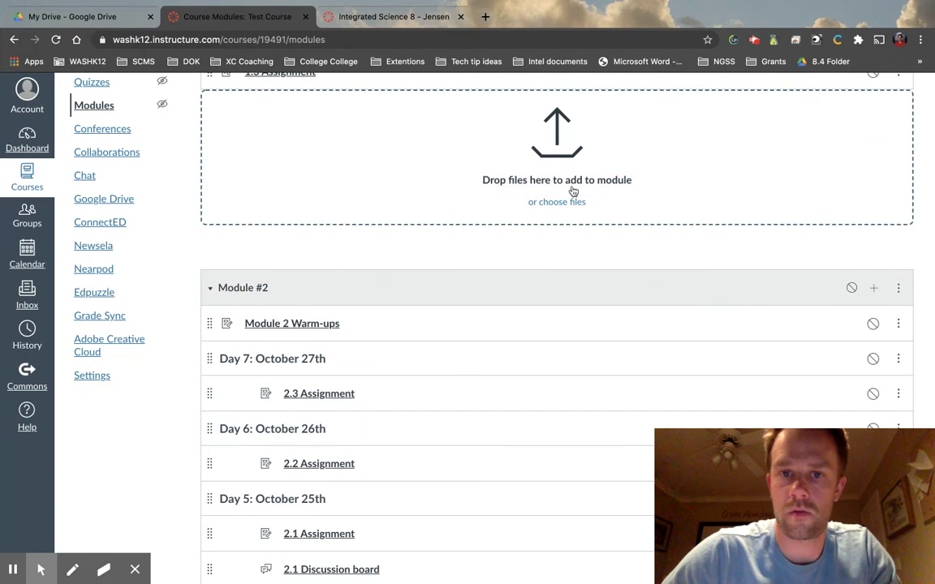